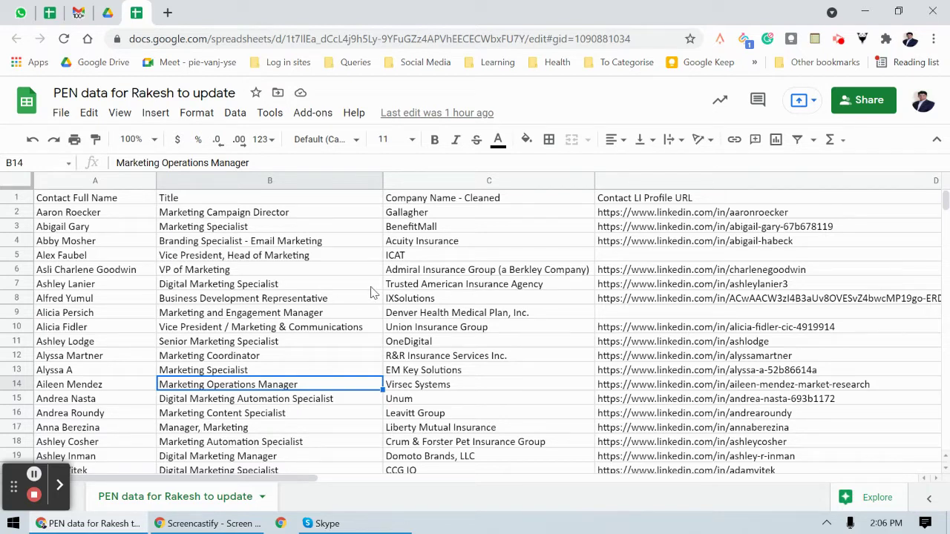
Fill header row 1 with yellow and make its text bold.
mouse_move(253, 478)
mouse_down()
mouse_move(842, 475)
mouse_move(740, 490)
mouse_move(256, 490)
mouse_up()
click(17, 198)
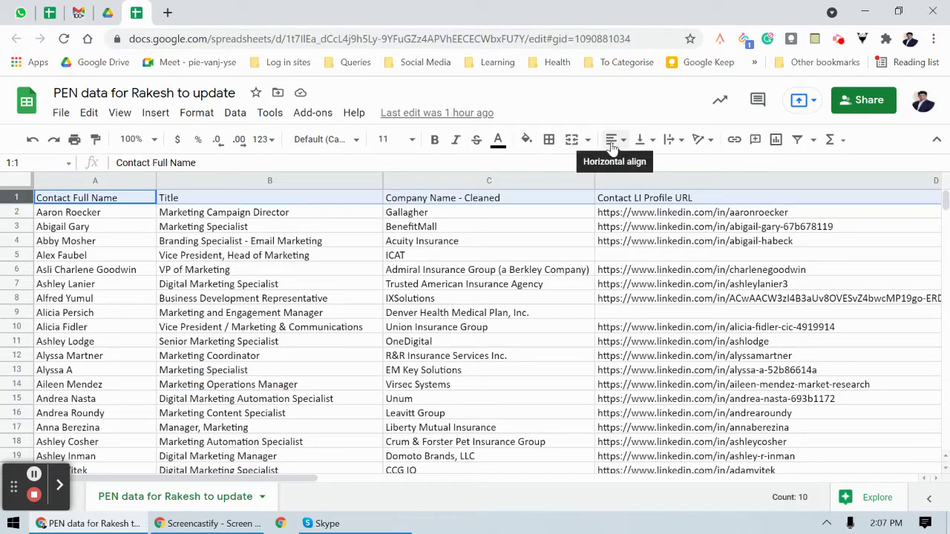
click(526, 139)
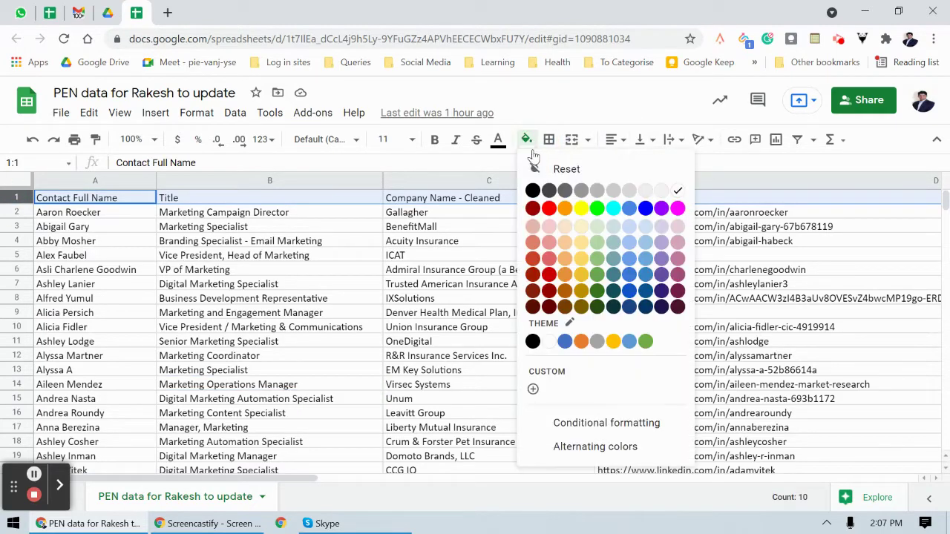
click(583, 210)
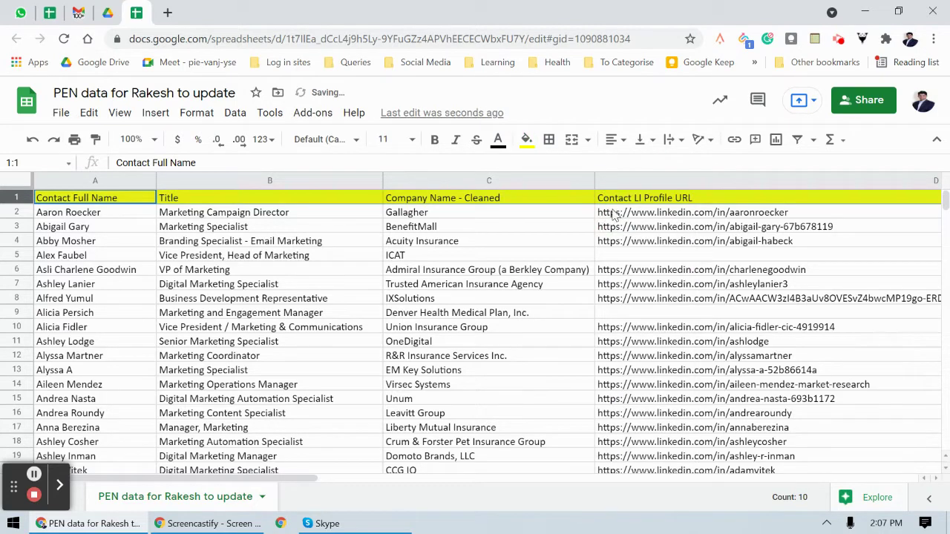
click(435, 141)
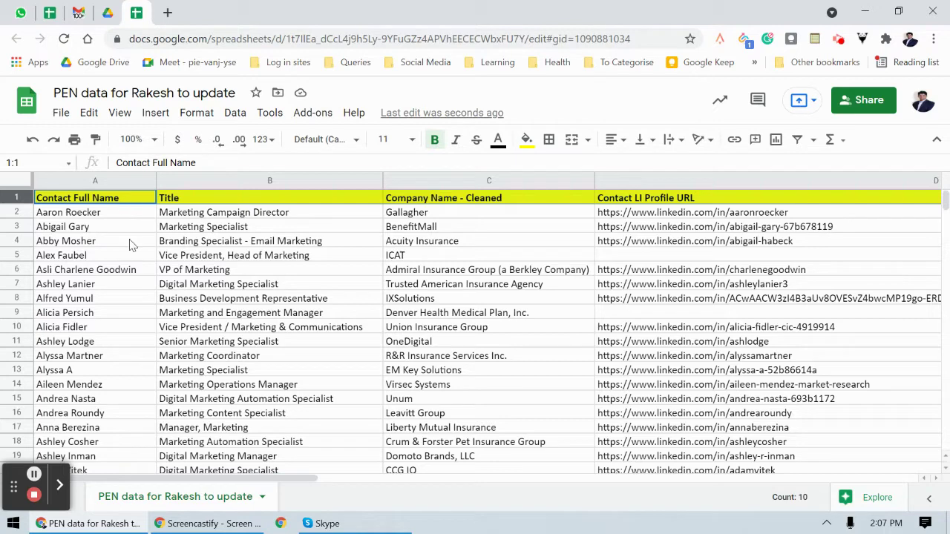
Freeze the first row so the column headers stay in place while scrolling through the contacts.
scroll(239, 286, down, 3)
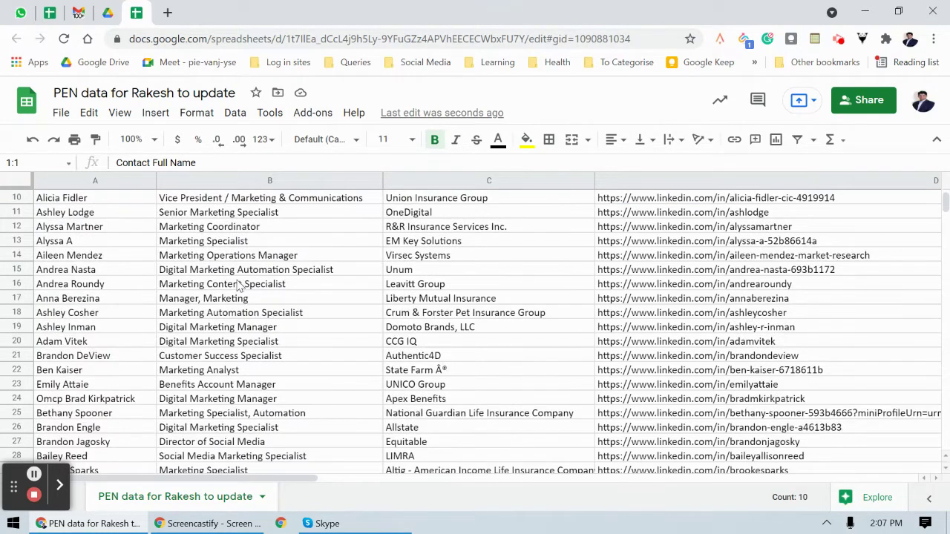
scroll(239, 285, up, 3)
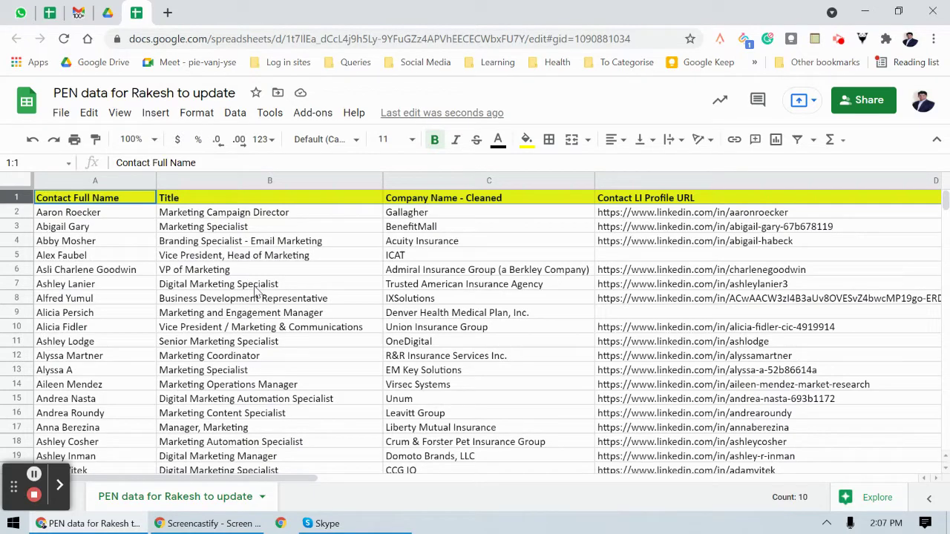
scroll(256, 291, down, 6)
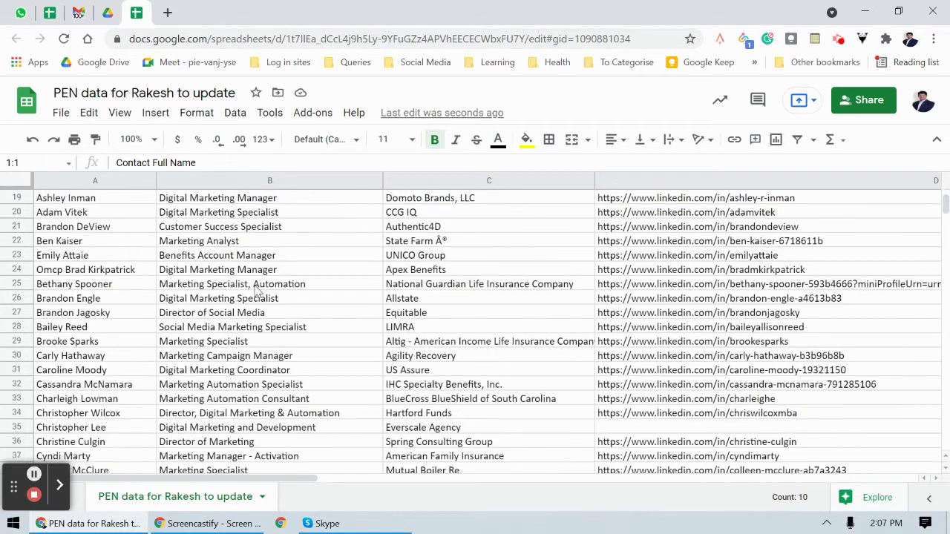
scroll(256, 291, up, 6)
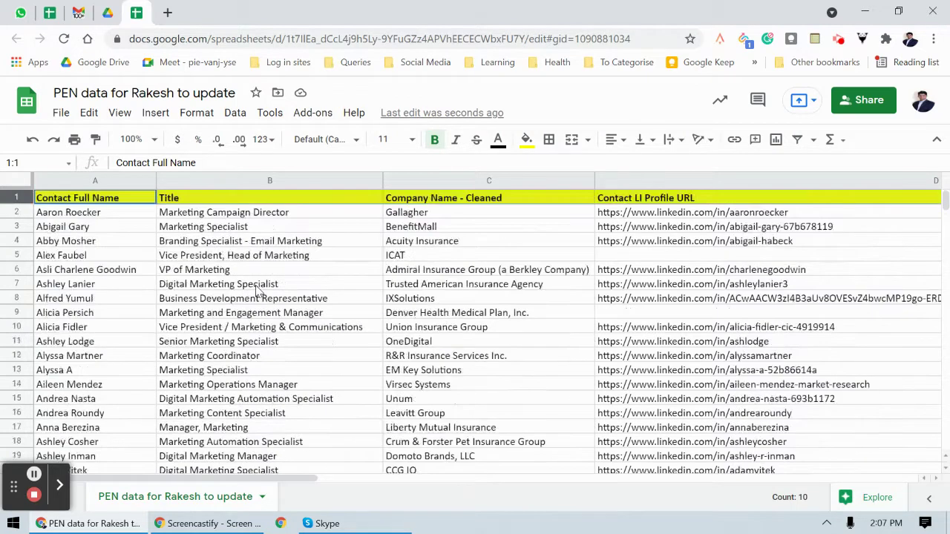
click(114, 119)
mouse_move(141, 145)
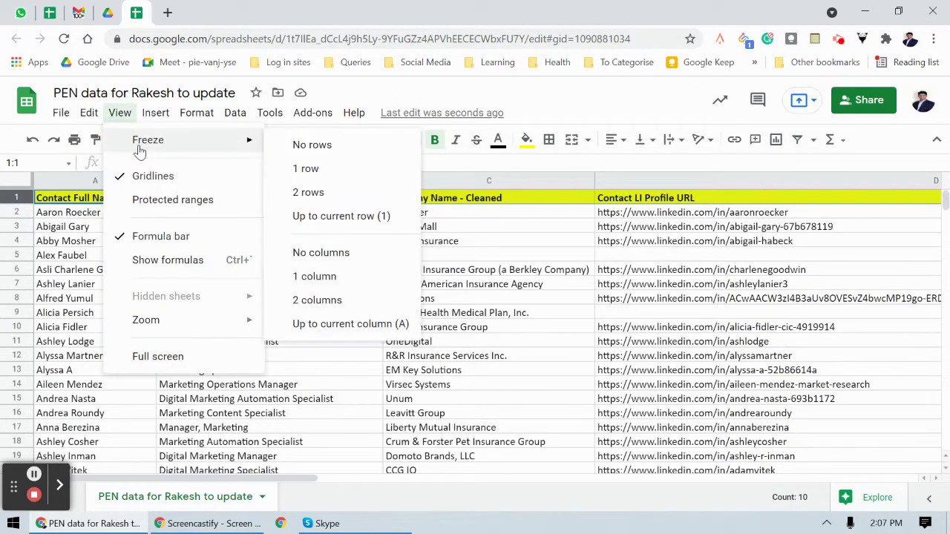
click(297, 173)
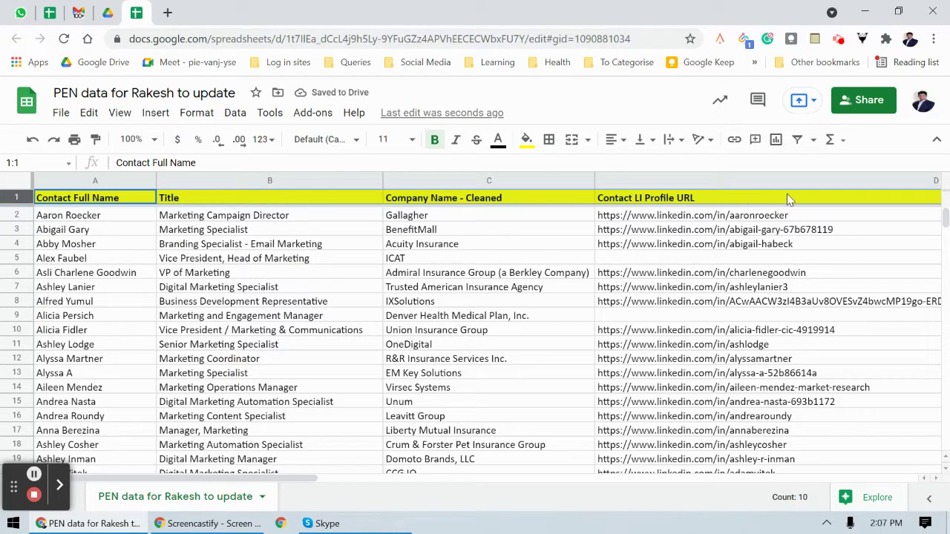
scroll(302, 300, down, 2)
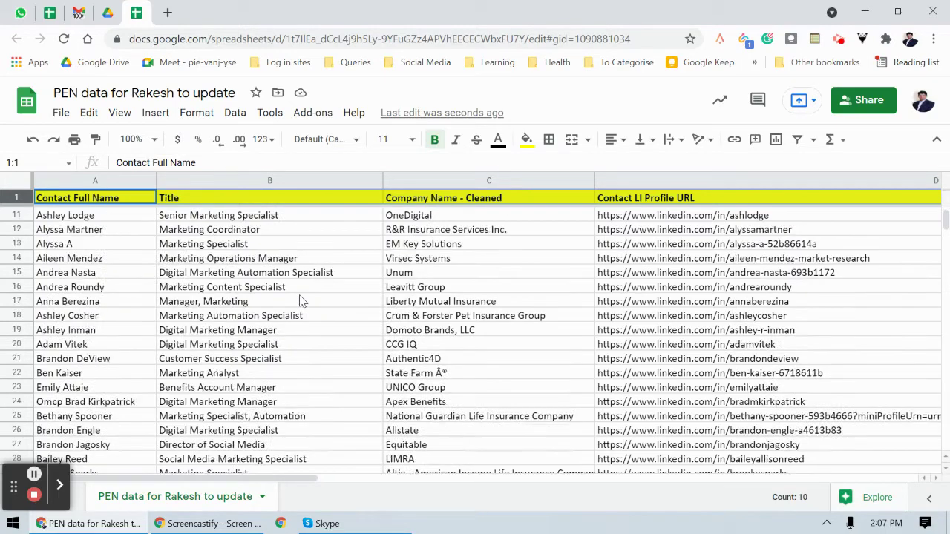
scroll(301, 301, down, 10)
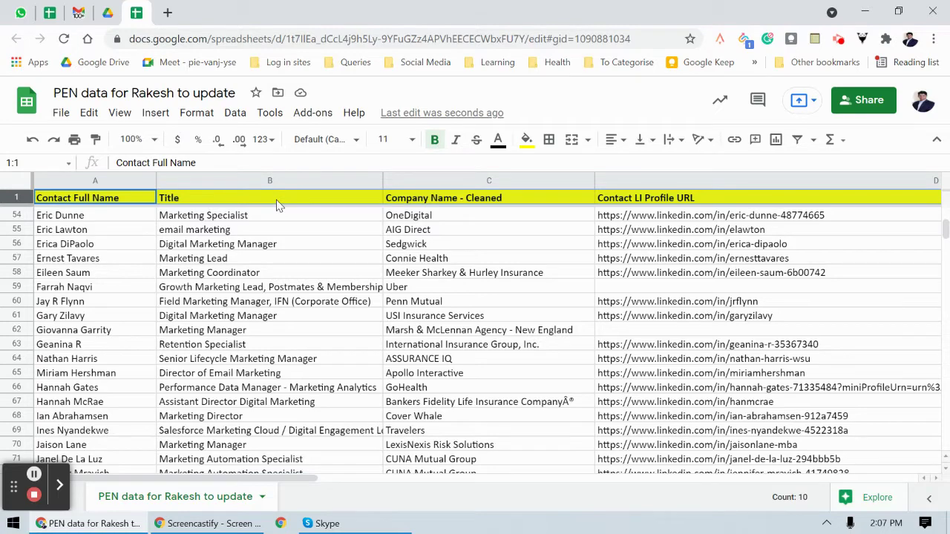
scroll(322, 297, down, 3)
scroll(322, 297, up, 20)
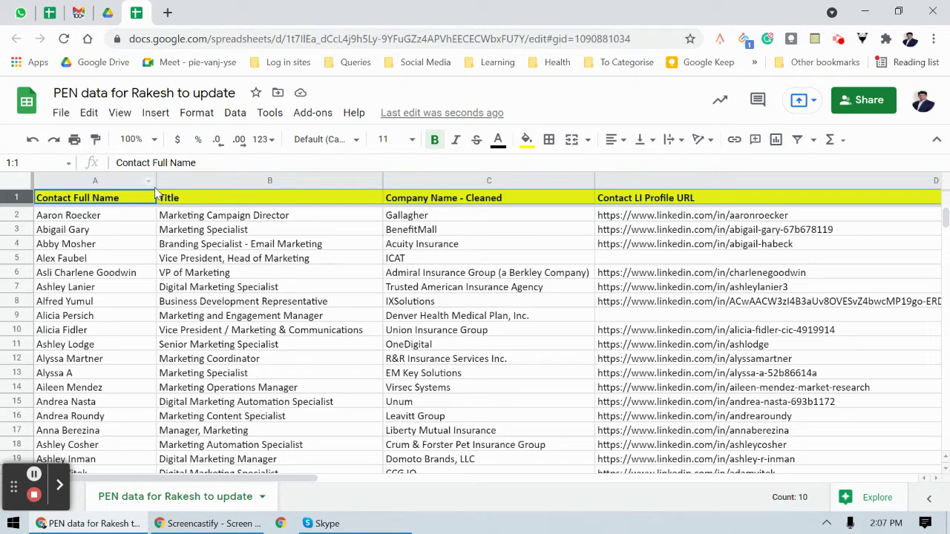
Narrow the Contact Full Name and Title columns so they closely fit their longest visible entries.
drag(153, 182, 142, 182)
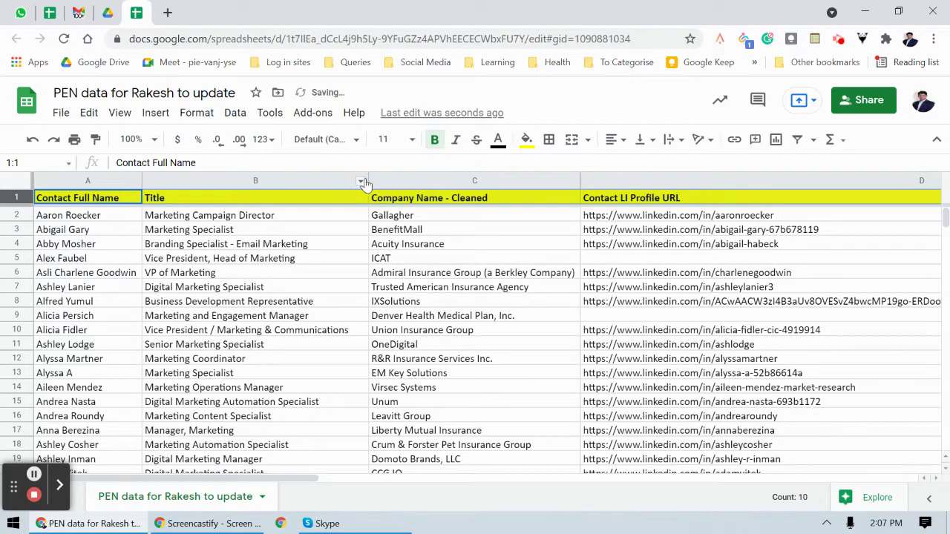
drag(367, 180, 350, 180)
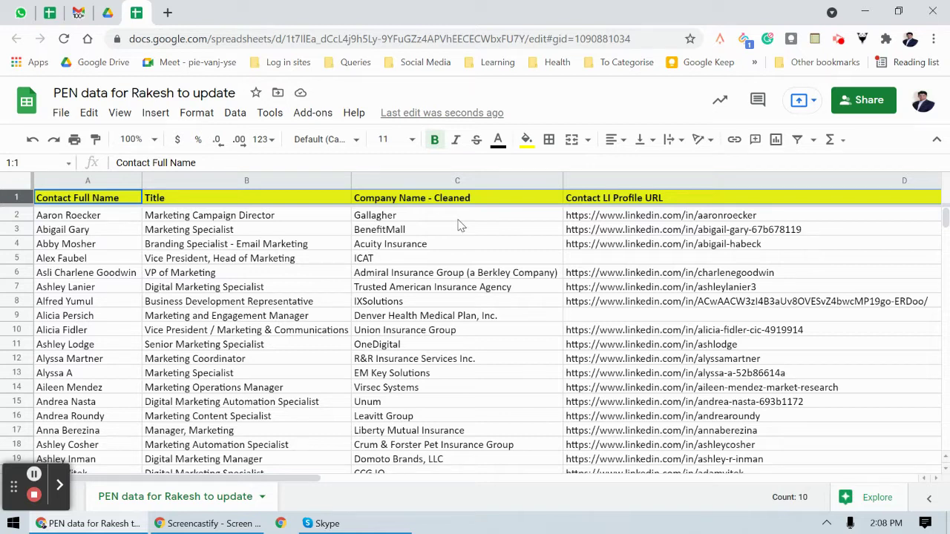
Apply all borders to every cell of the sheet.
click(18, 182)
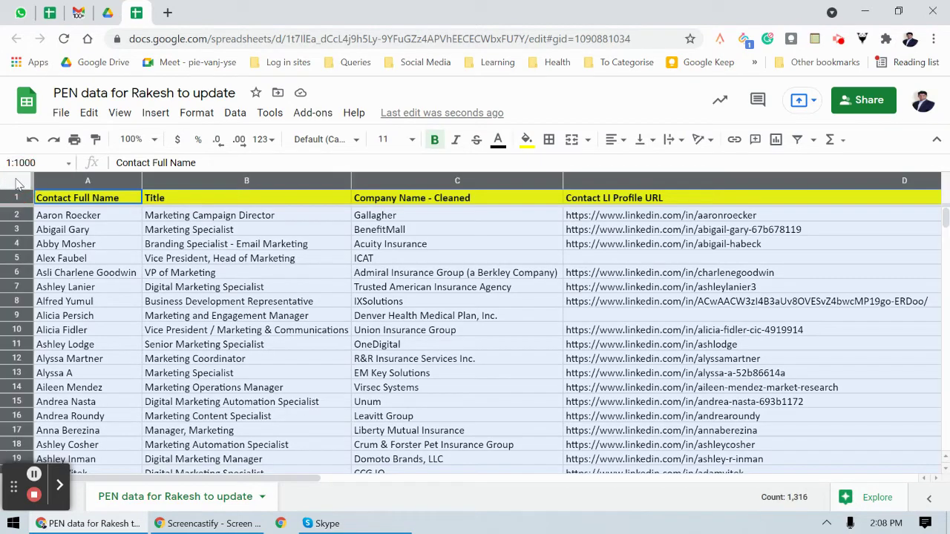
click(549, 142)
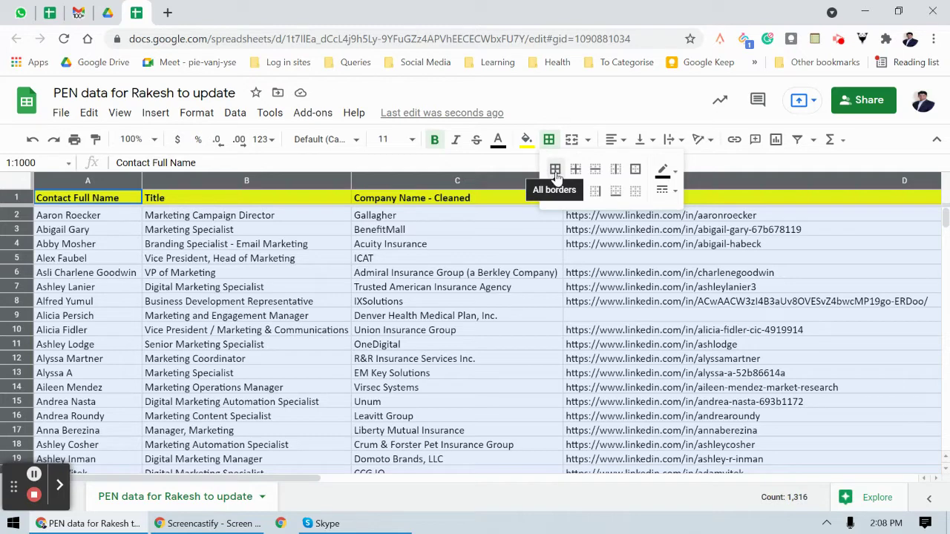
click(555, 170)
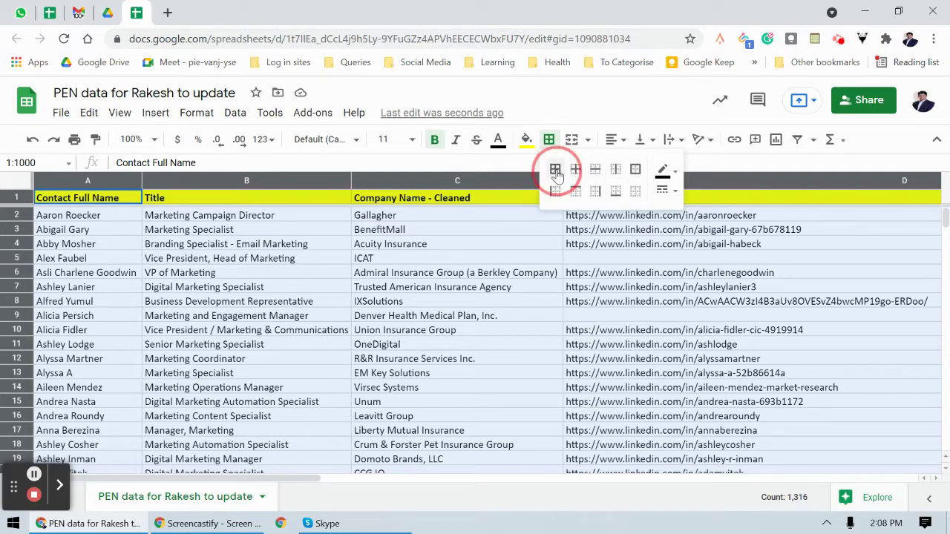
click(431, 275)
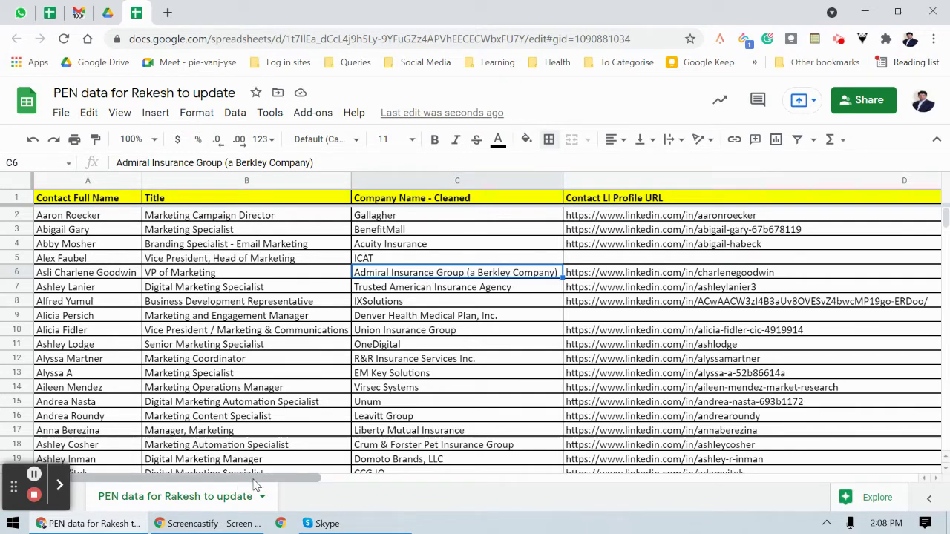
Narrow the Title column to well under half its width and the Company Name - Cleaned column to roughly half.
drag(254, 478, 122, 518)
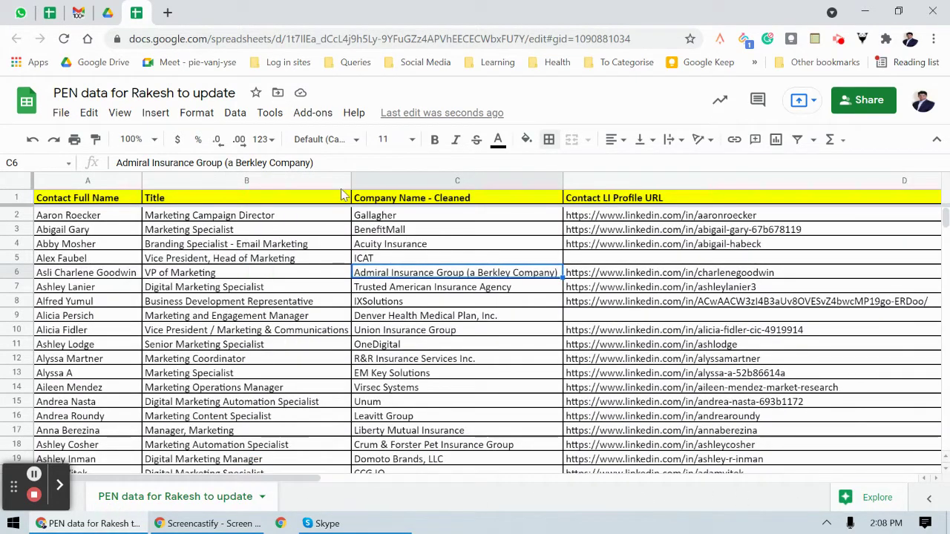
drag(349, 178, 231, 201)
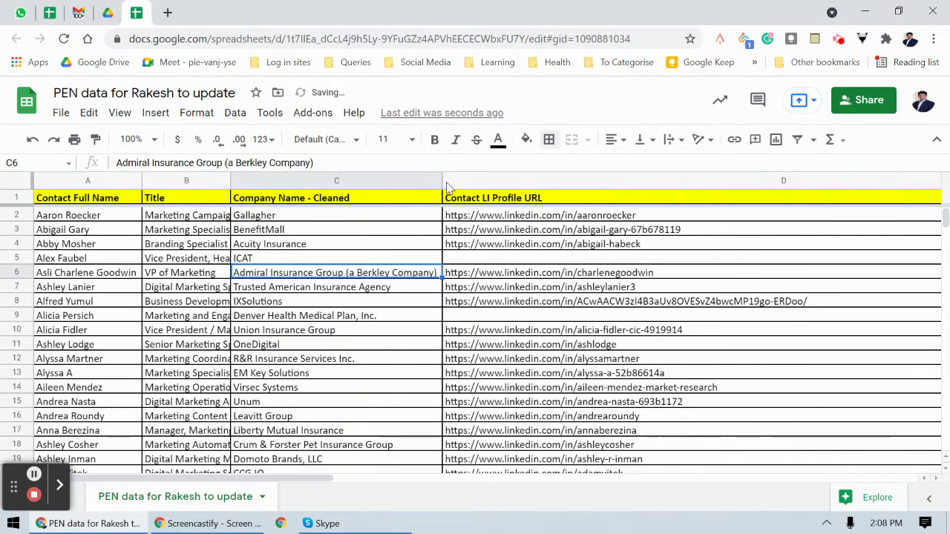
drag(441, 181, 345, 186)
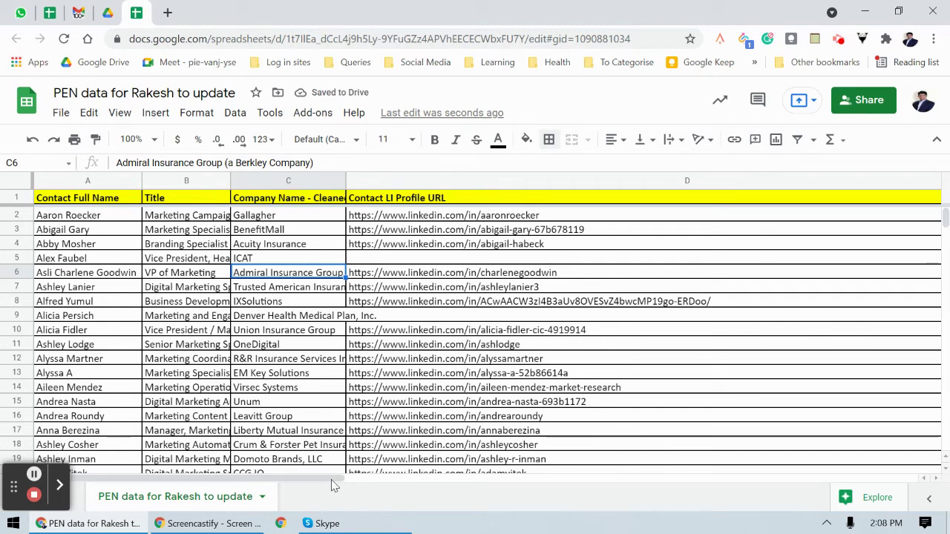
Resize the Contact LI Profile URL column to a width of 400 pixels.
mouse_move(331, 480)
mouse_down()
mouse_move(349, 480)
mouse_move(313, 481)
mouse_move(331, 481)
mouse_up()
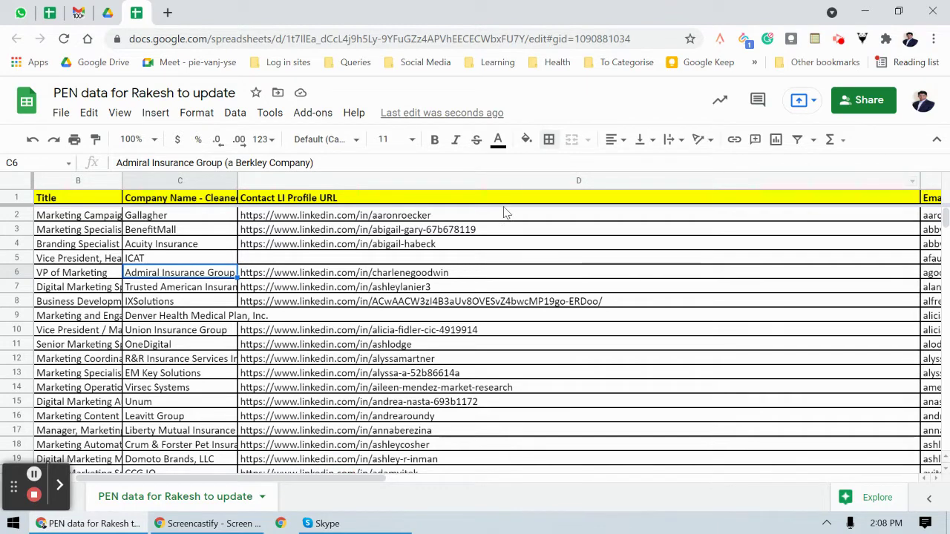
click(501, 183)
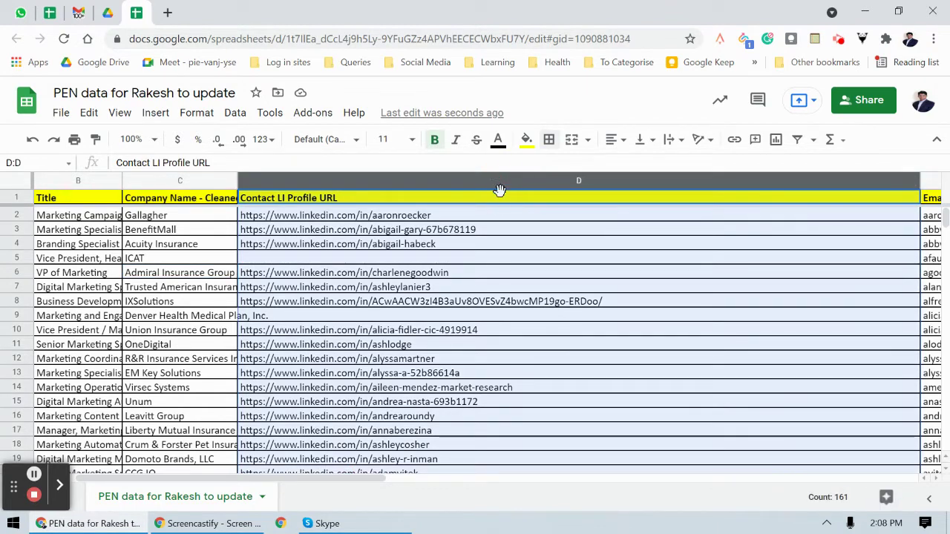
right_click(501, 186)
scroll(596, 319, down, 2)
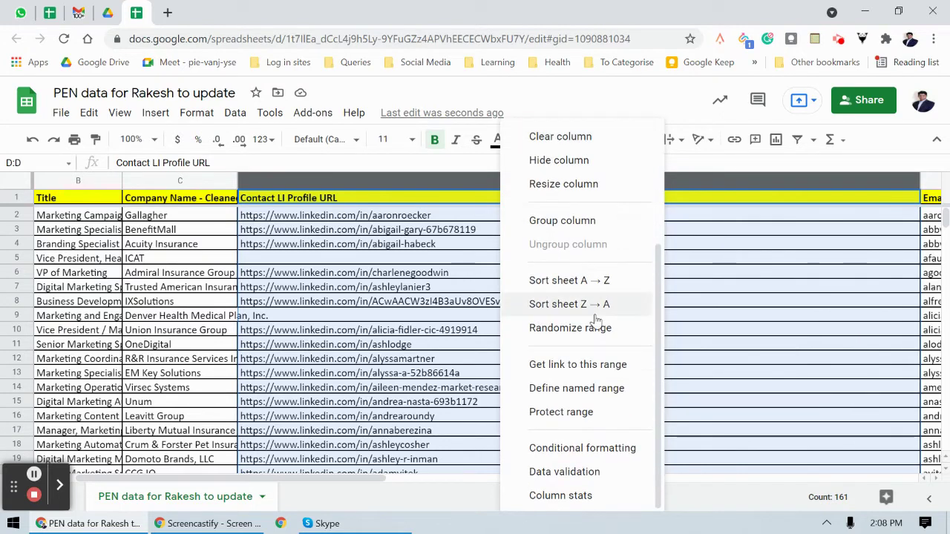
scroll(598, 323, up, 2)
click(562, 266)
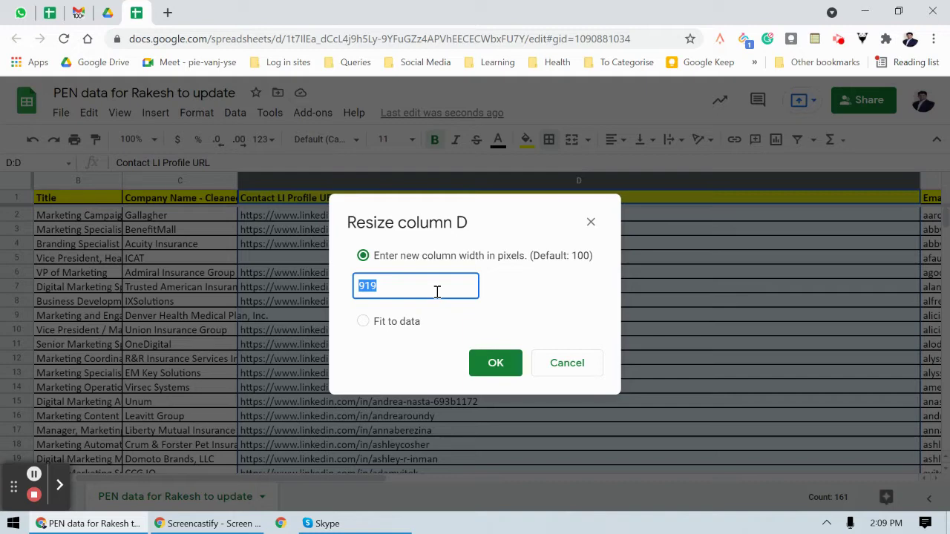
text(400)
click(495, 363)
click(496, 286)
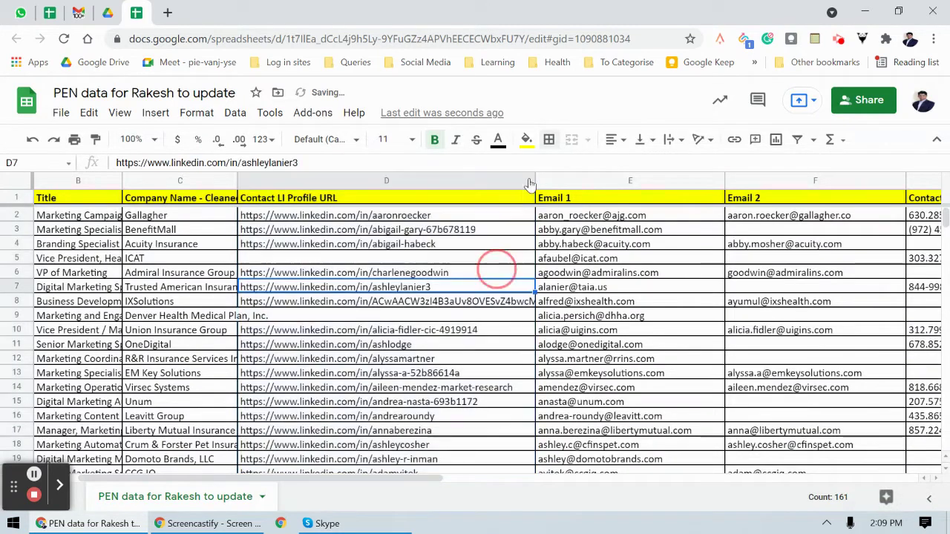
Shrink the Contact LI Profile URL column to its header's width and widen Company Name - Cleaned until its header fits.
drag(533, 182, 371, 182)
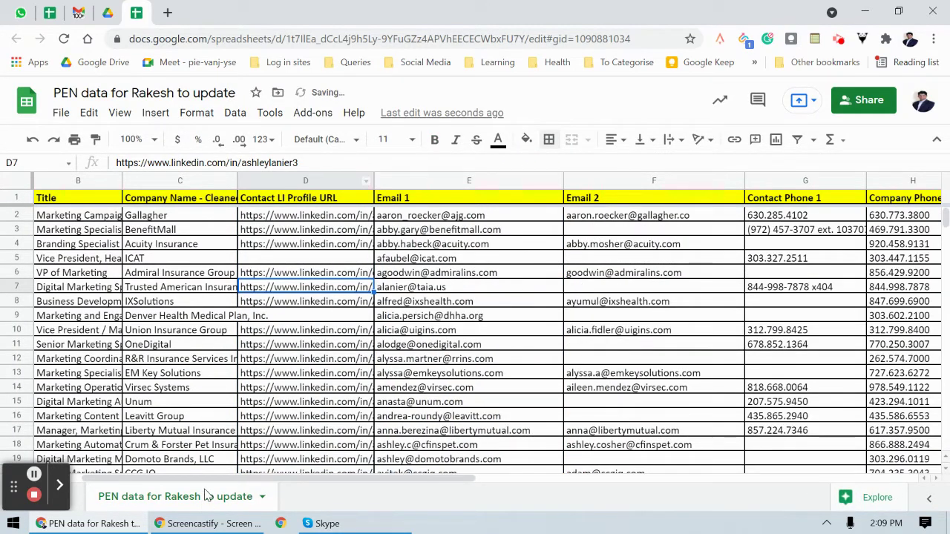
drag(211, 478, 199, 479)
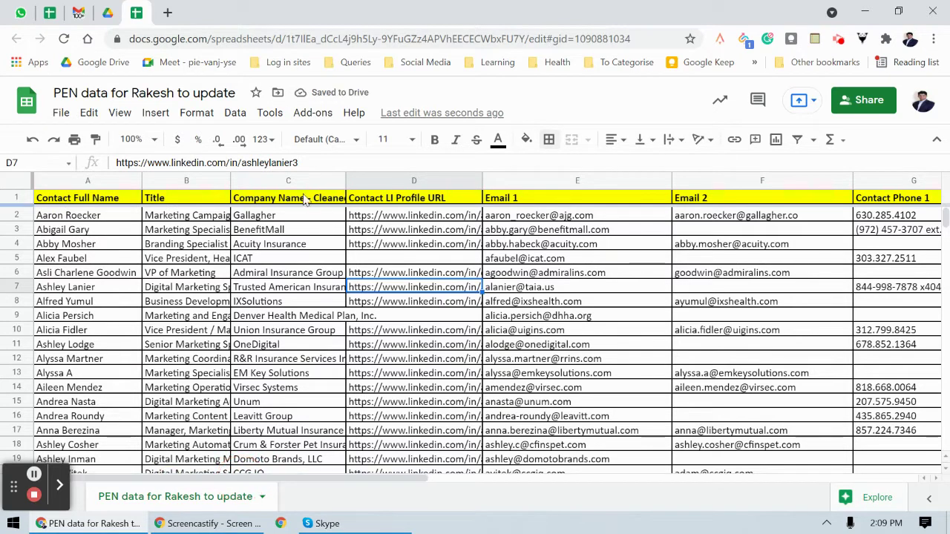
click(380, 217)
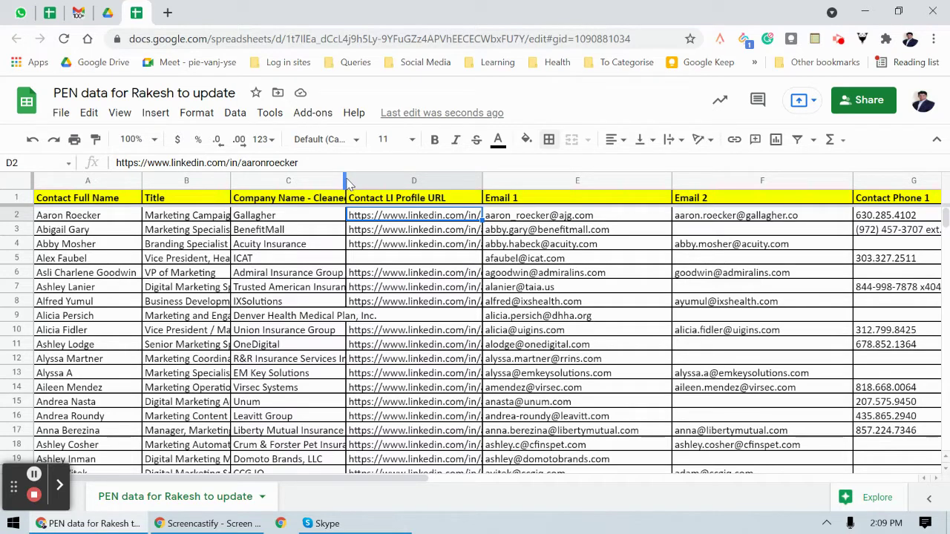
drag(347, 184, 381, 181)
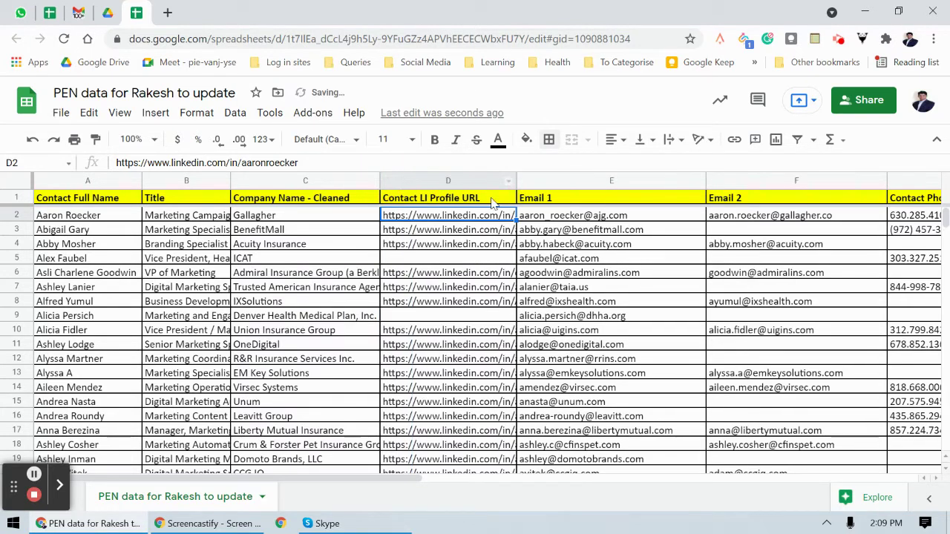
drag(516, 181, 483, 181)
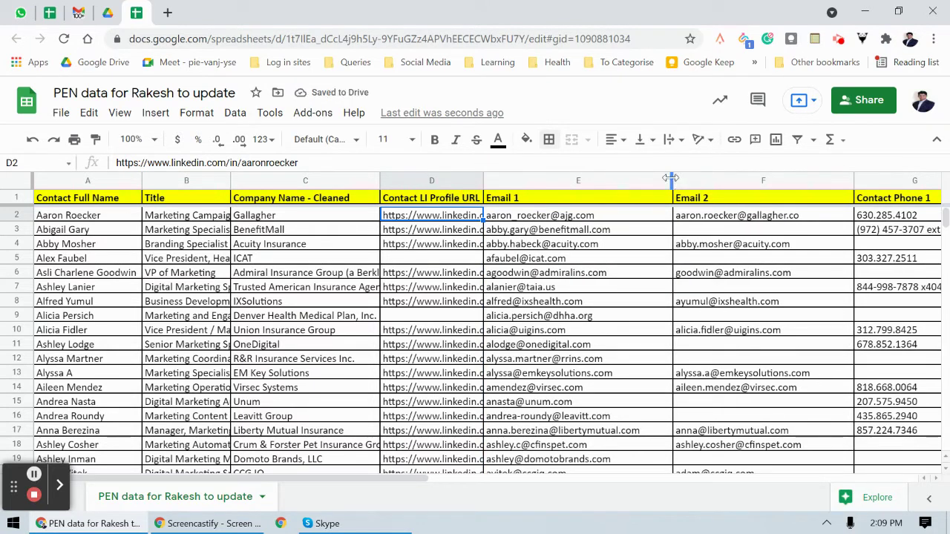
Narrow the Email 1 and Email 2 columns slightly to fit the addresses, and dismiss the browser notification.
drag(673, 180, 639, 181)
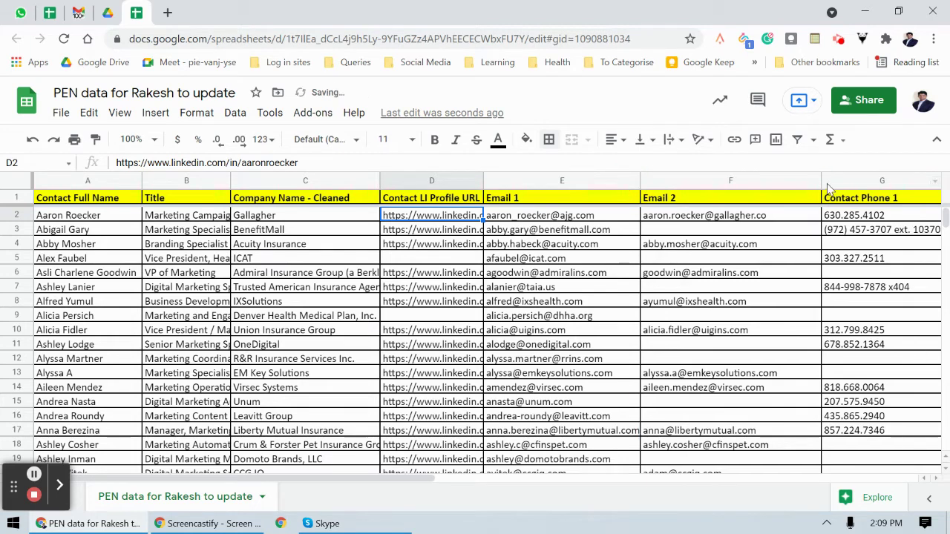
drag(822, 180, 789, 181)
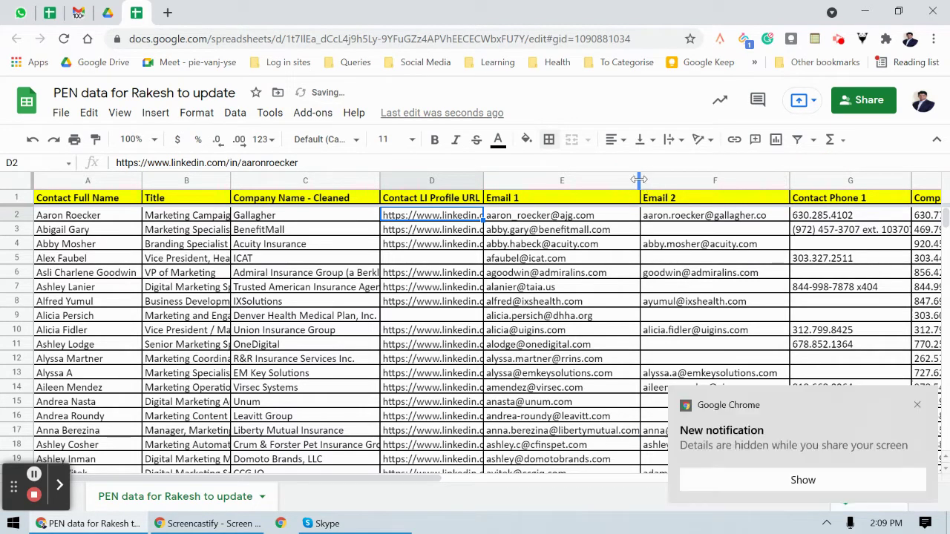
click(918, 408)
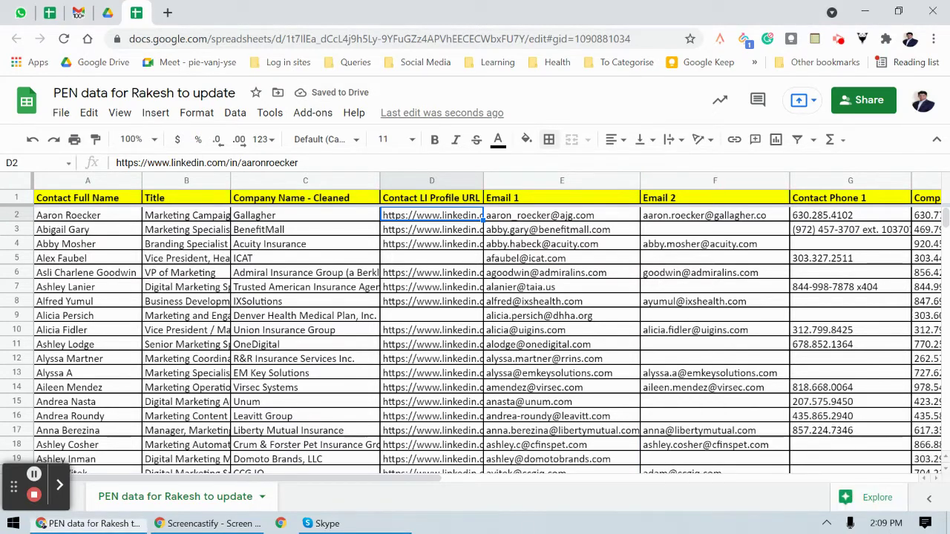
Narrow the Email 1, Email 2 and Company Name - Cleaned columns slightly to make the sheet more compact.
drag(638, 181, 610, 181)
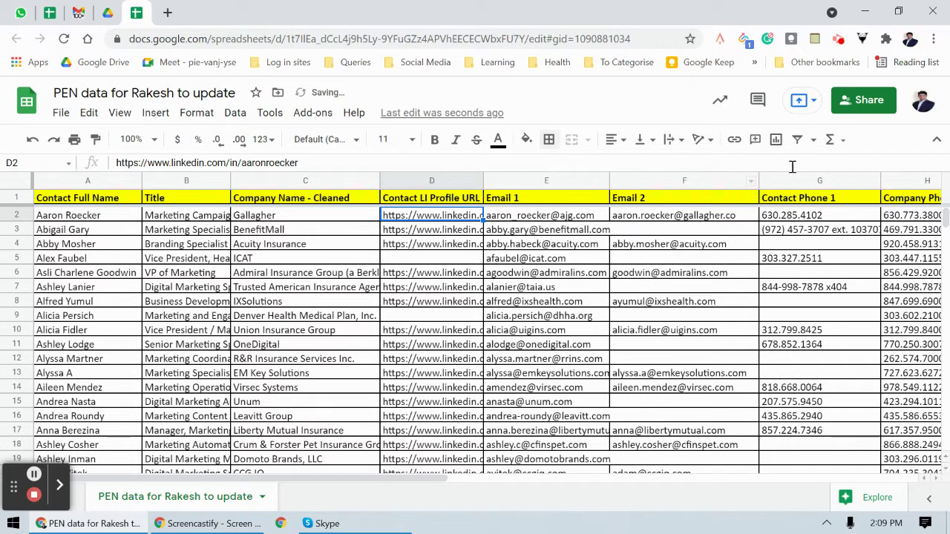
drag(757, 181, 732, 181)
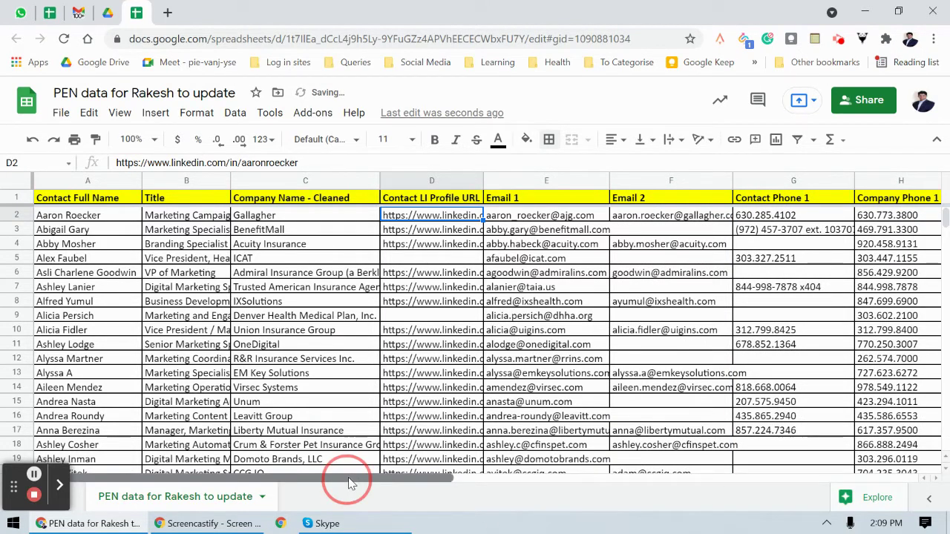
drag(347, 479, 283, 473)
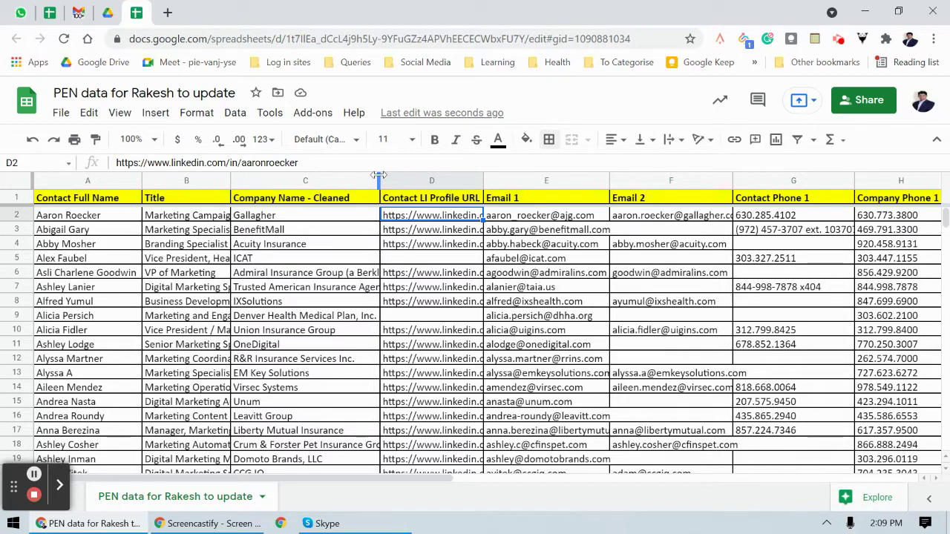
drag(379, 181, 340, 181)
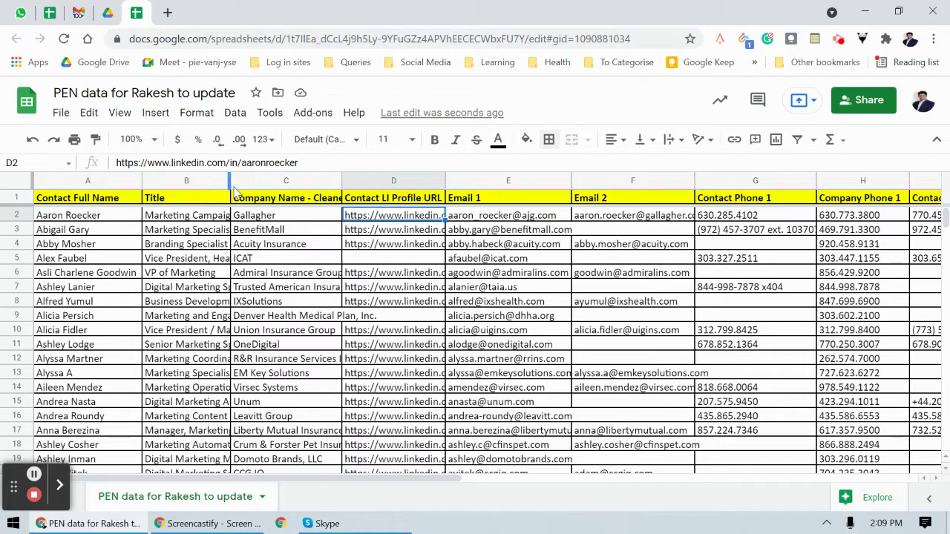
Wrap the text in the Title and Company Name - Cleaned columns.
click(185, 182)
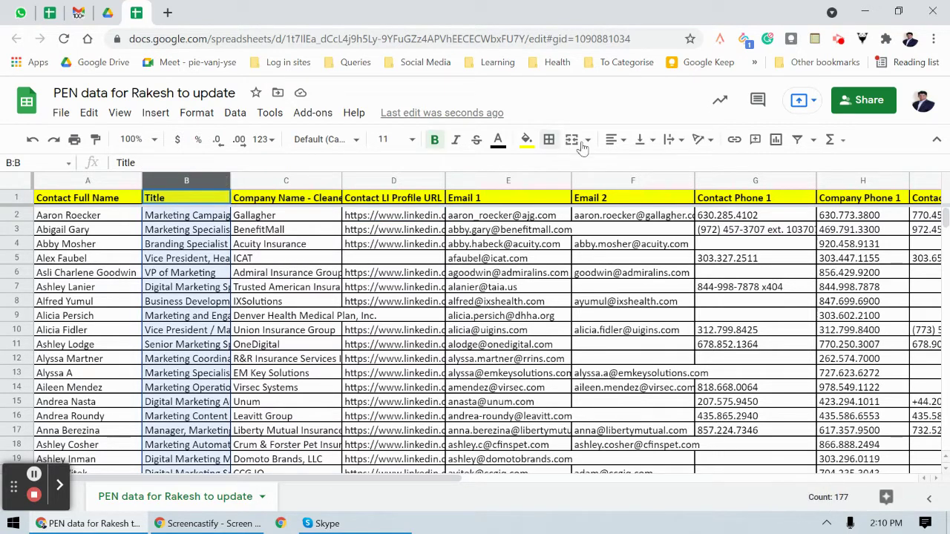
click(681, 141)
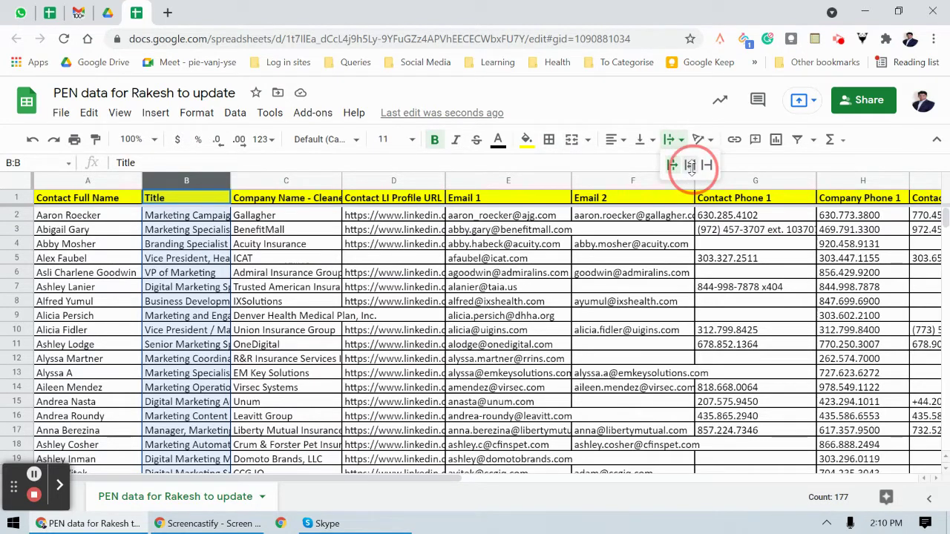
click(690, 167)
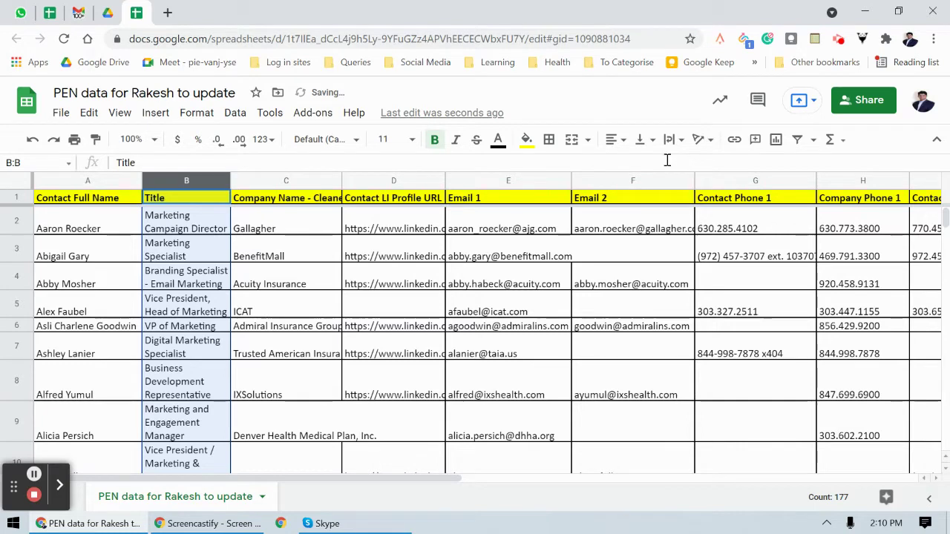
click(283, 181)
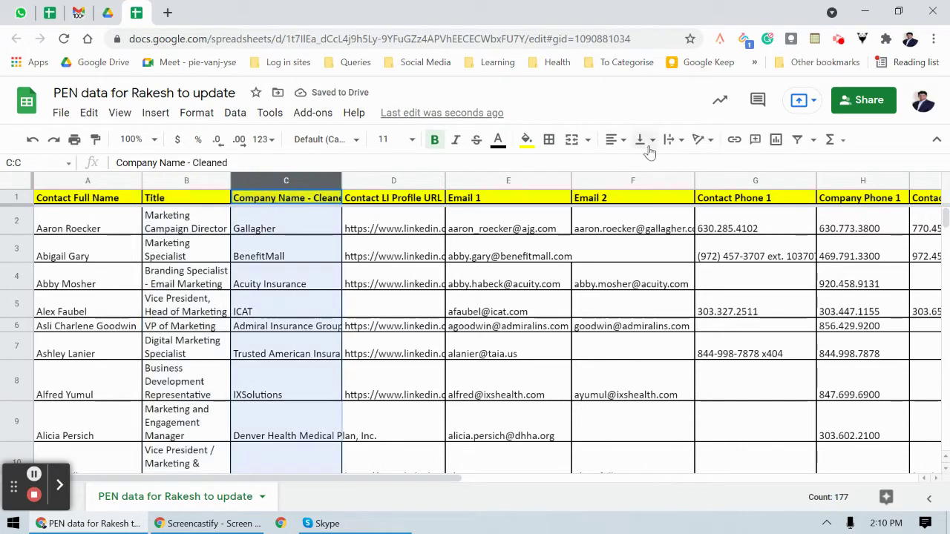
click(672, 139)
click(690, 167)
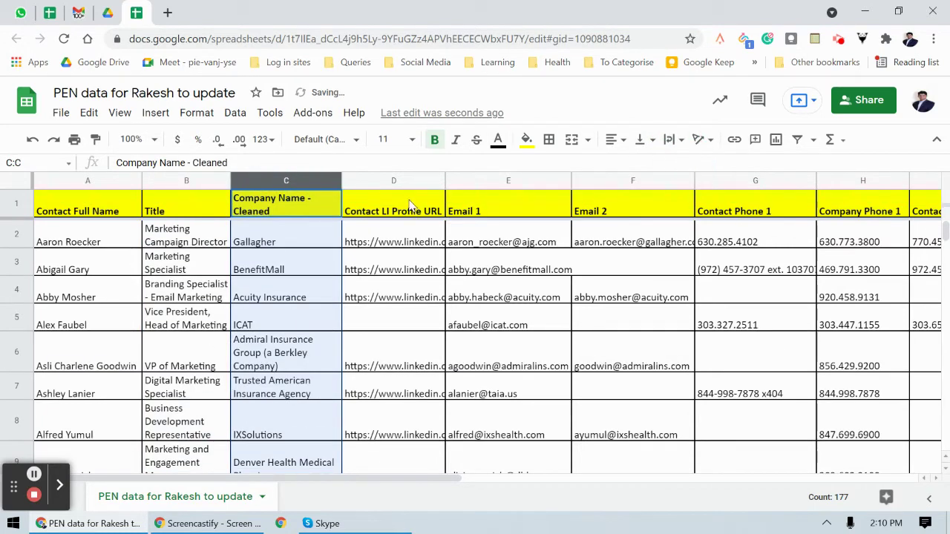
Set the vertical alignment to top for the header row and for the entire sheet.
click(18, 210)
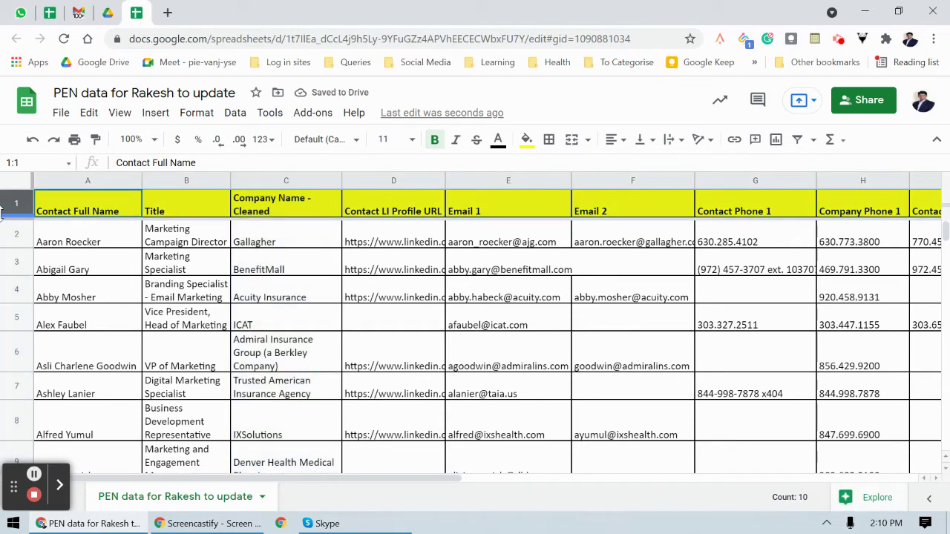
click(641, 141)
click(645, 165)
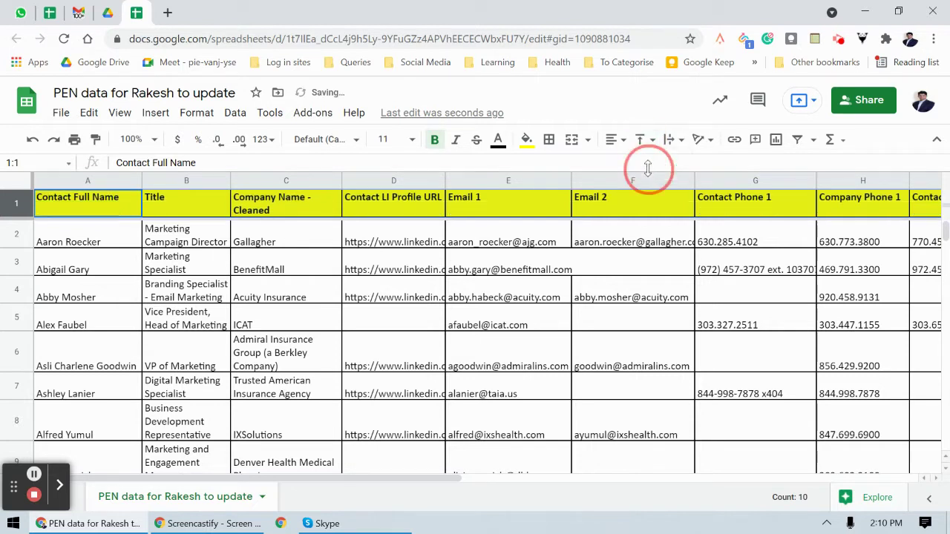
click(17, 182)
click(641, 140)
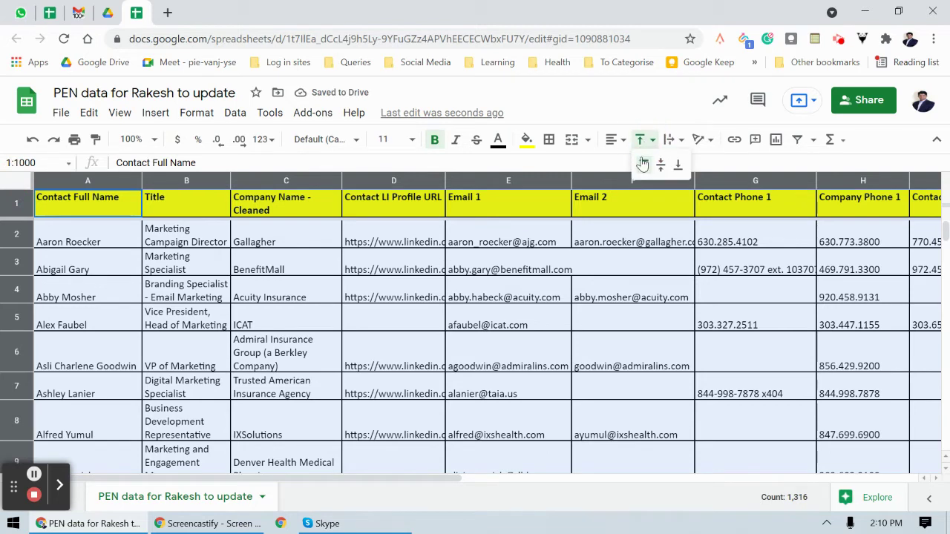
click(643, 164)
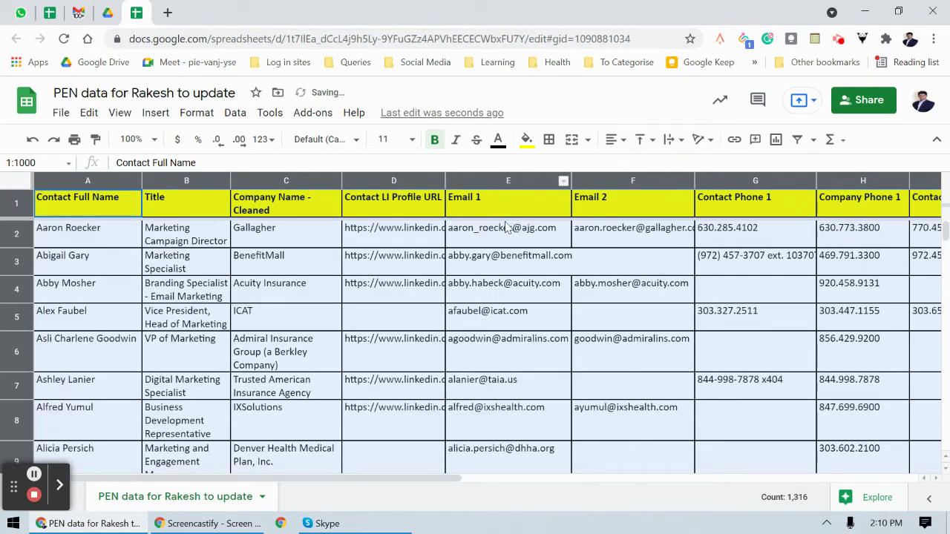
Apply all borders to the Email 1 column and check the cells beside its overflowing address in row 3.
click(506, 178)
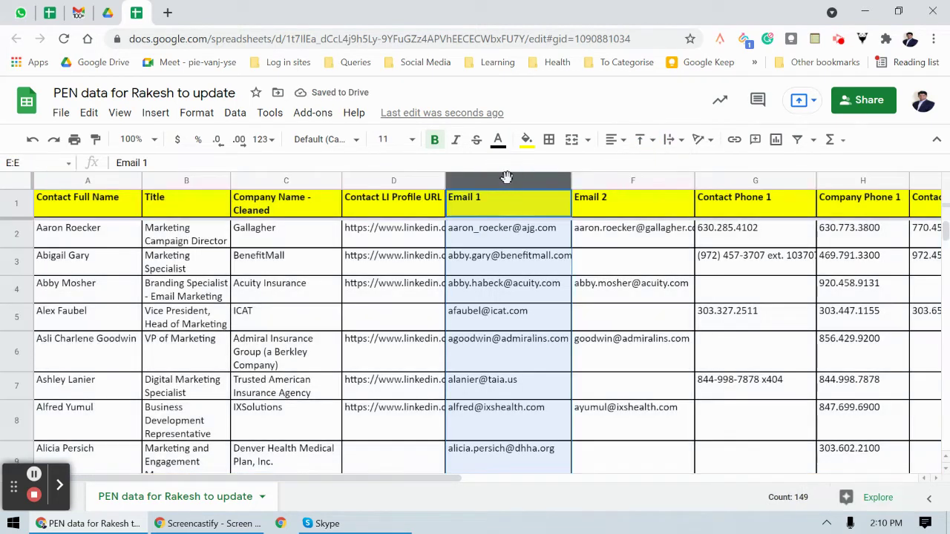
click(549, 140)
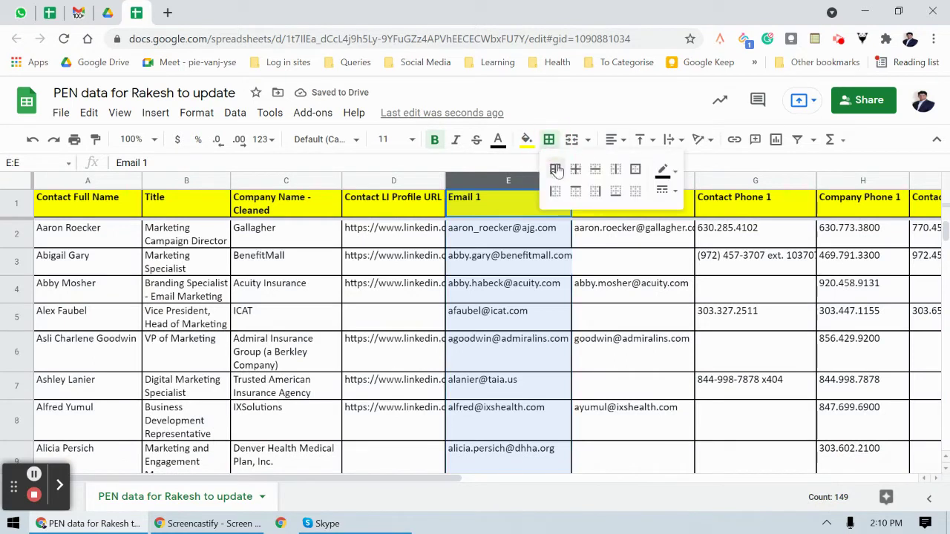
click(552, 266)
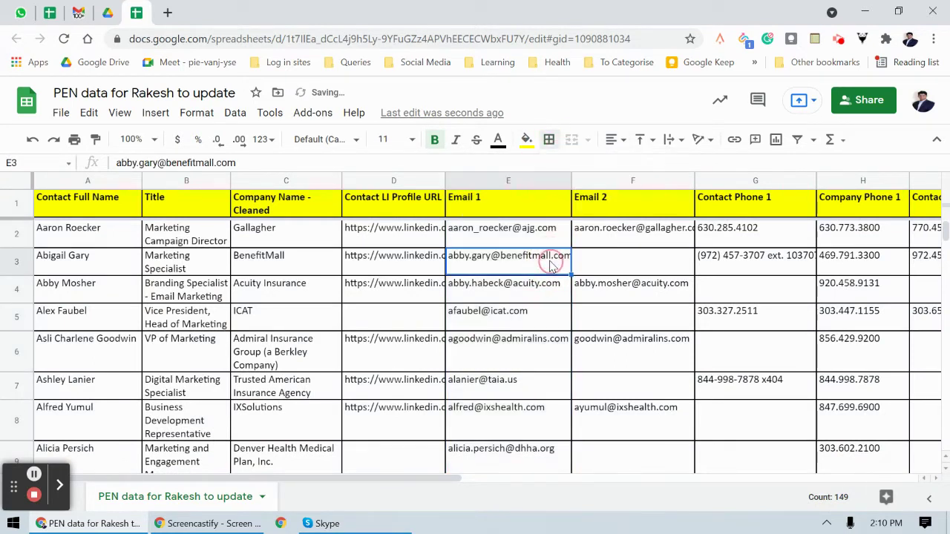
click(607, 270)
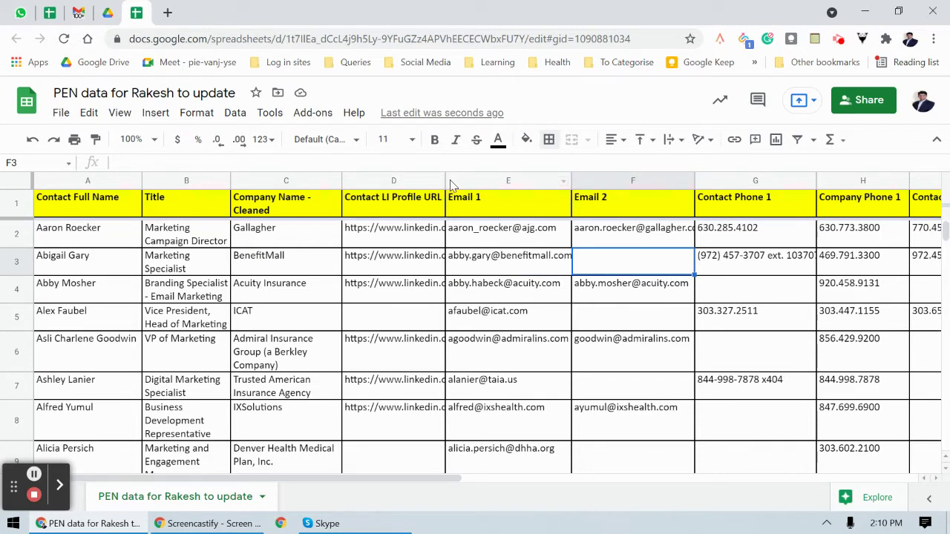
Set text wrapping to Clip for the Contact LI Profile URL column and widen Email 1 slightly to fit its addresses.
click(395, 181)
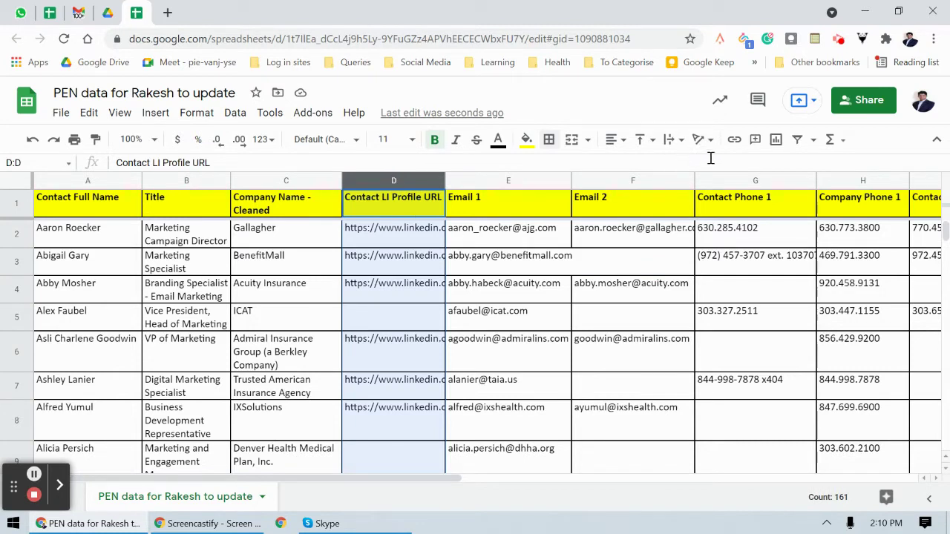
click(674, 139)
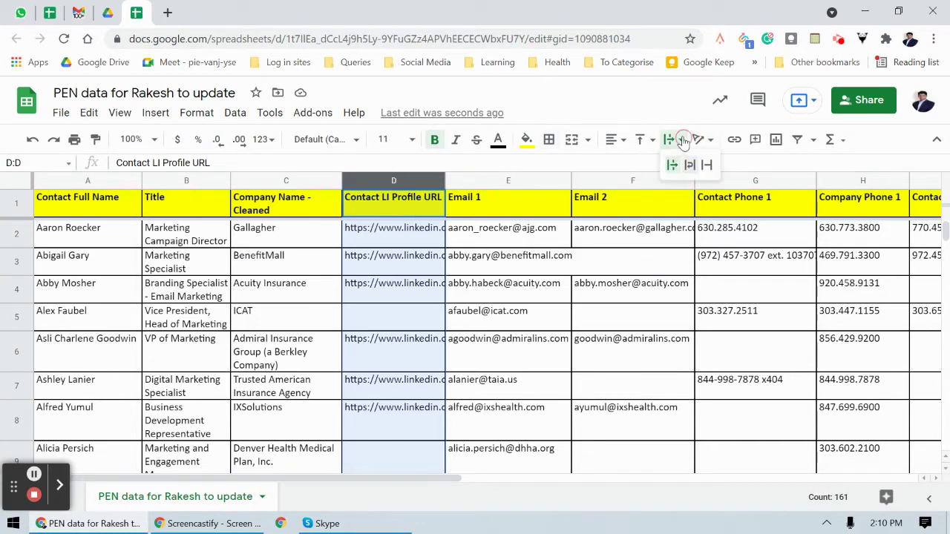
click(707, 165)
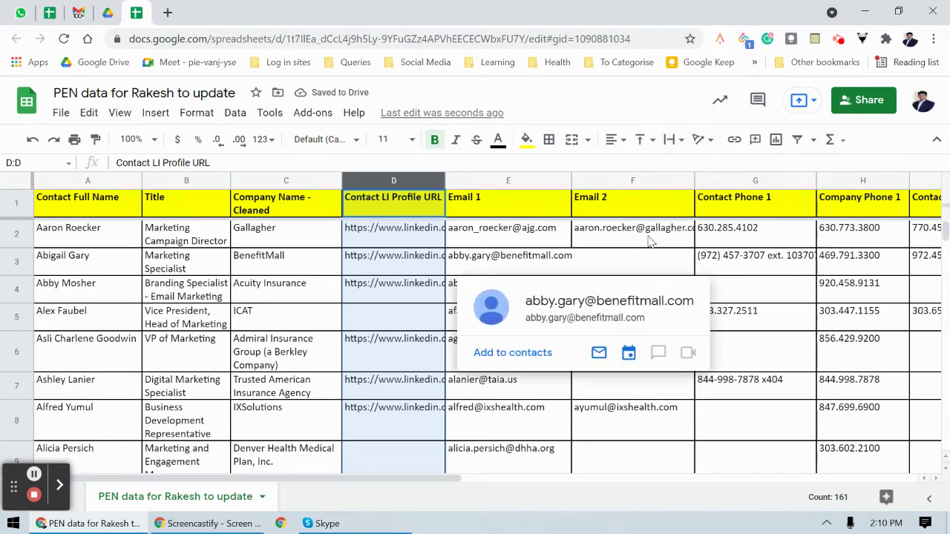
drag(569, 179, 586, 179)
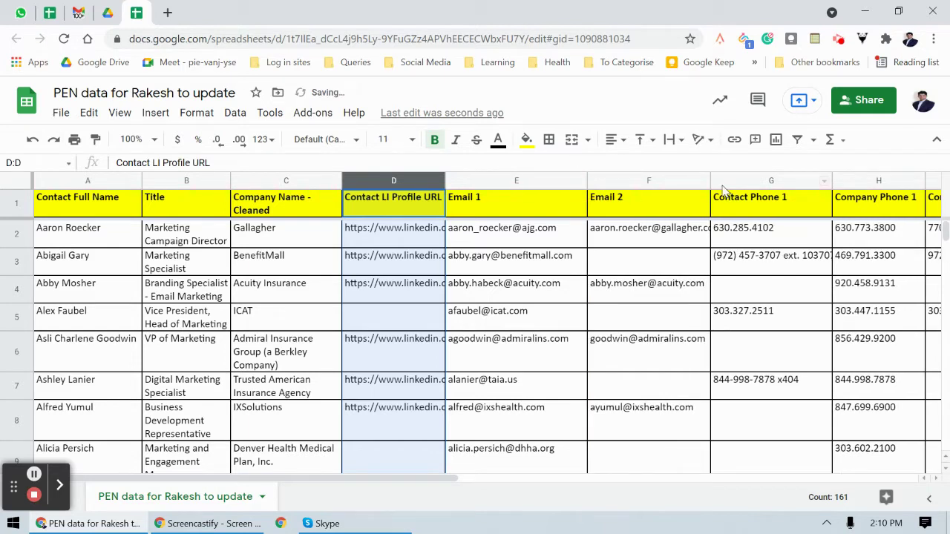
Reapply top vertical alignment to the whole sheet and dismiss the Skype notification.
click(17, 183)
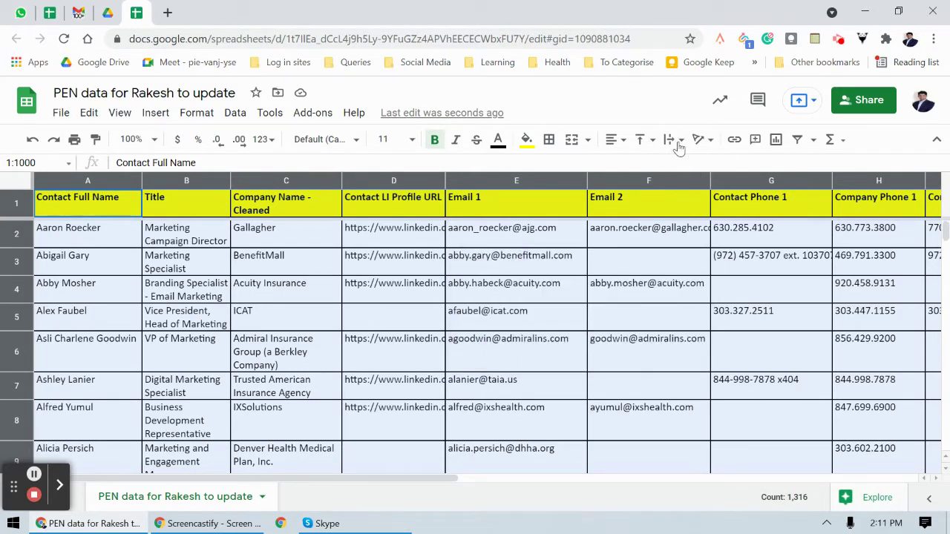
click(640, 139)
click(639, 162)
click(265, 316)
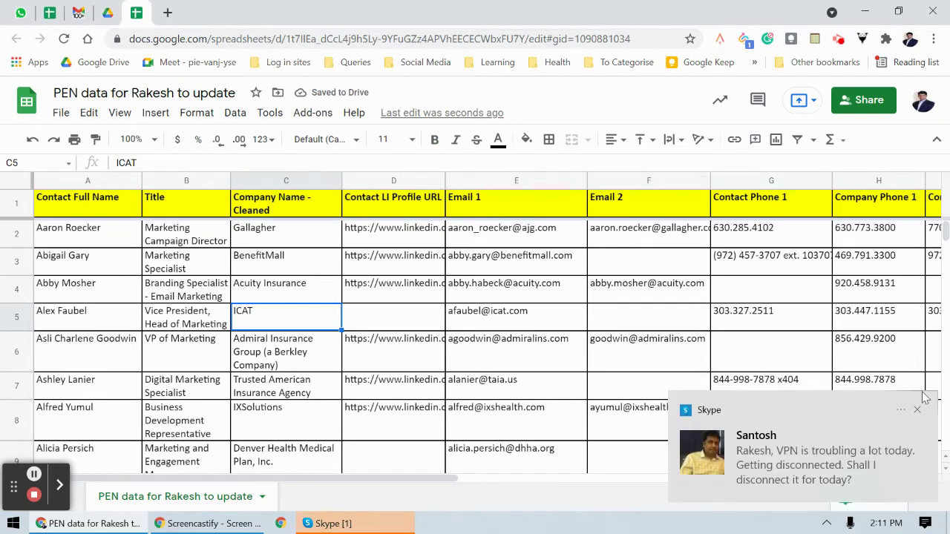
click(917, 409)
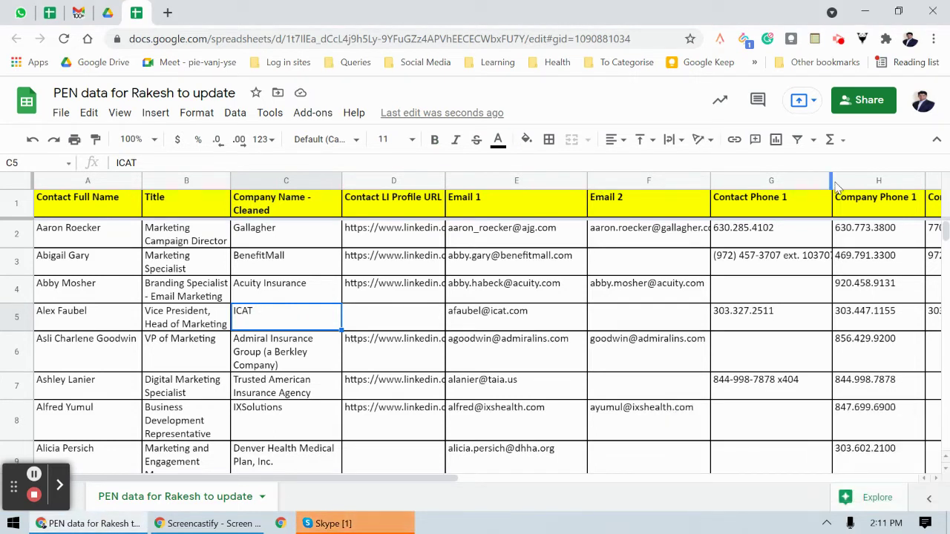
Narrow the Contact Phone 1, Company Phone 2, Contact Phone 2 and Company Phone 1 columns to about their header widths.
drag(832, 185, 808, 180)
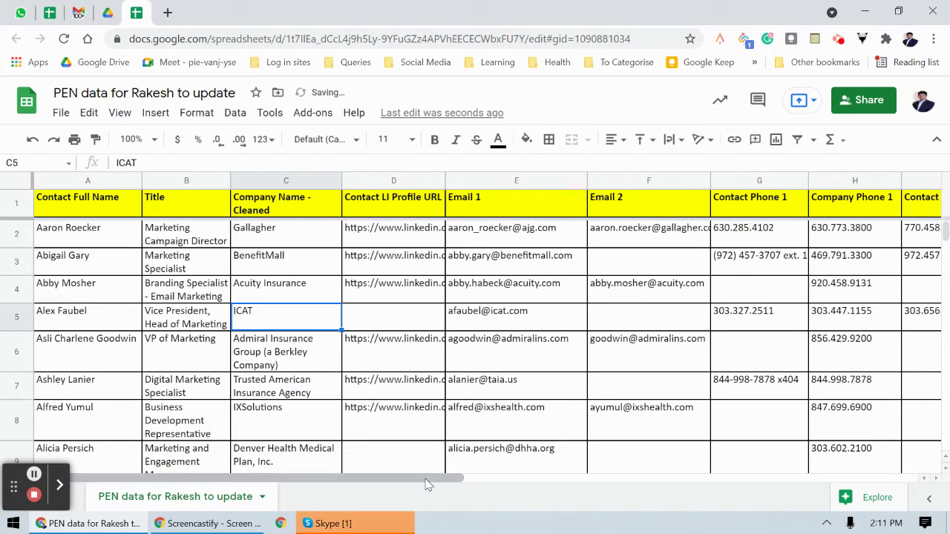
drag(427, 484, 632, 466)
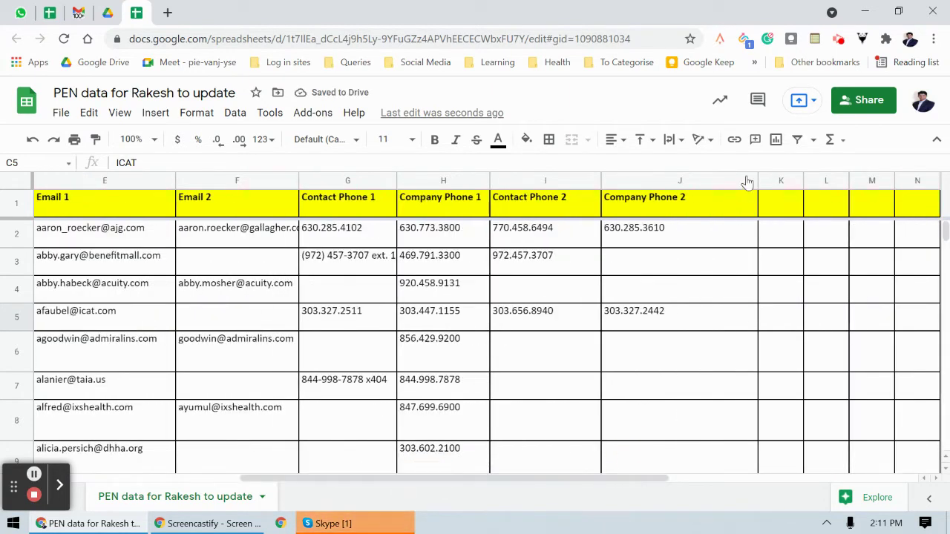
drag(758, 180, 698, 185)
drag(599, 176, 571, 178)
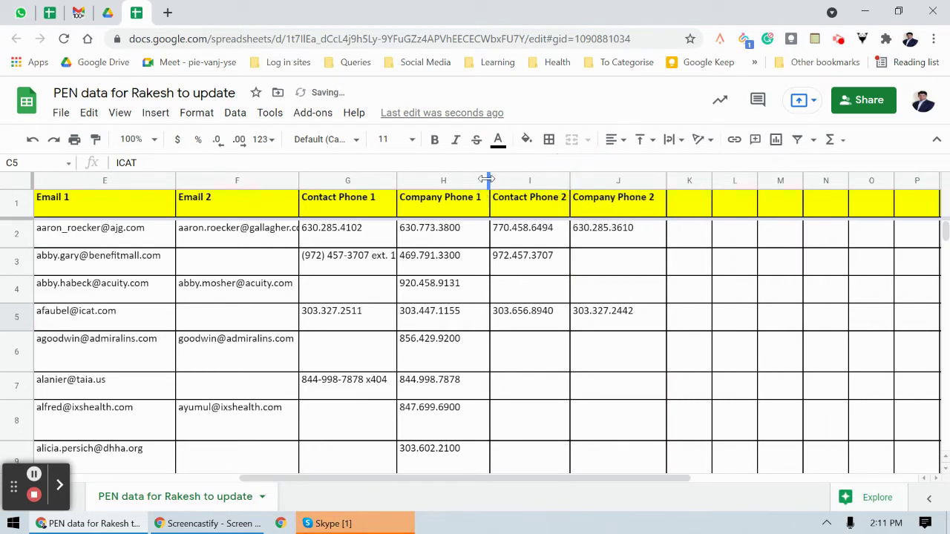
drag(489, 179, 480, 178)
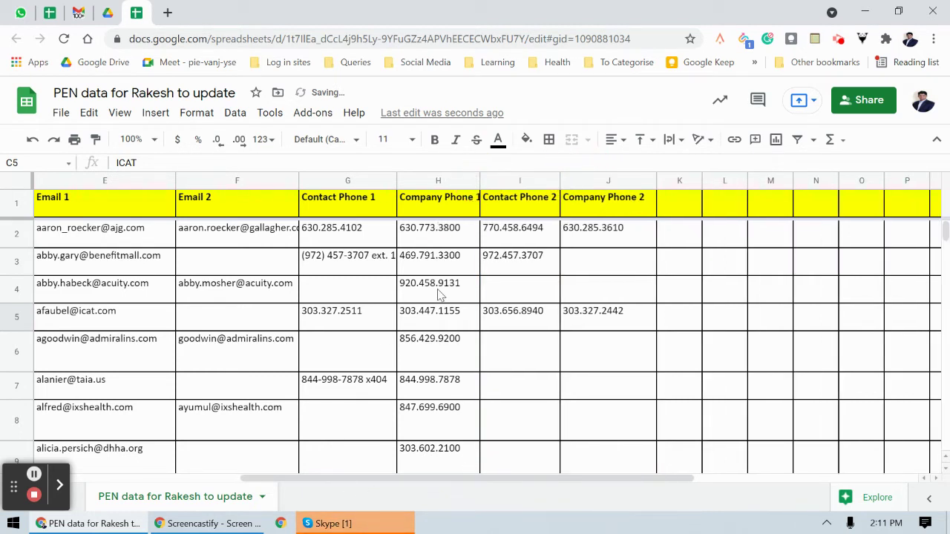
Widen the Email 2 column slightly so its longest addresses fit, and look over the formatted rows.
drag(443, 479, 239, 479)
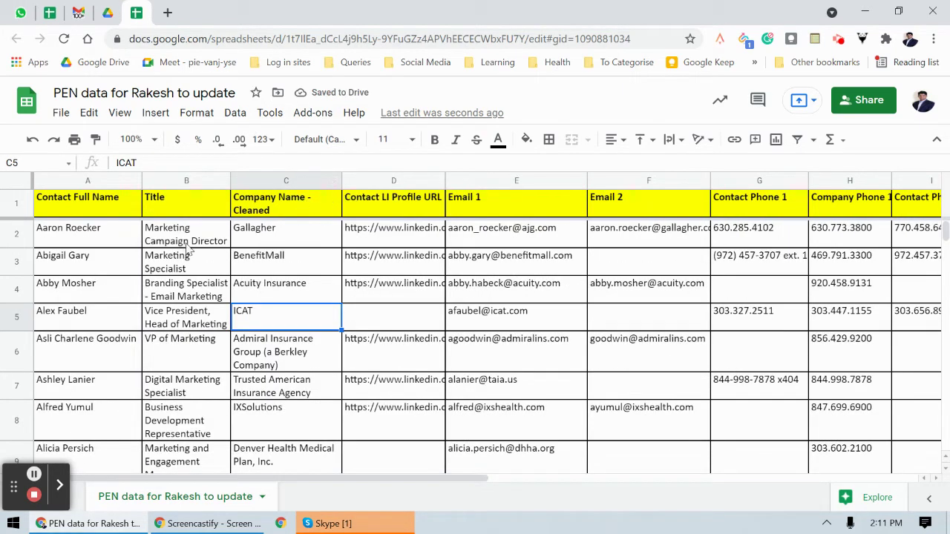
scroll(230, 324, down, 2)
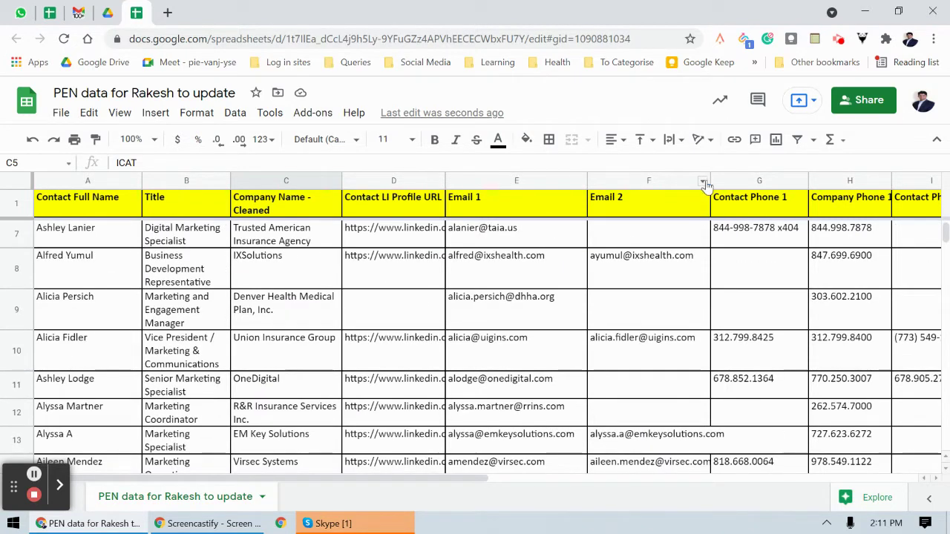
drag(711, 180, 729, 180)
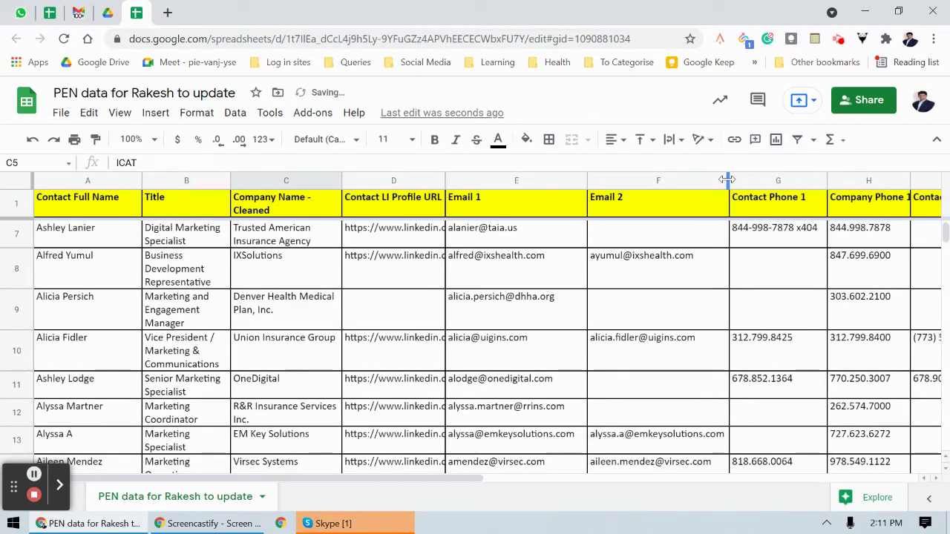
scroll(301, 432, up, 3)
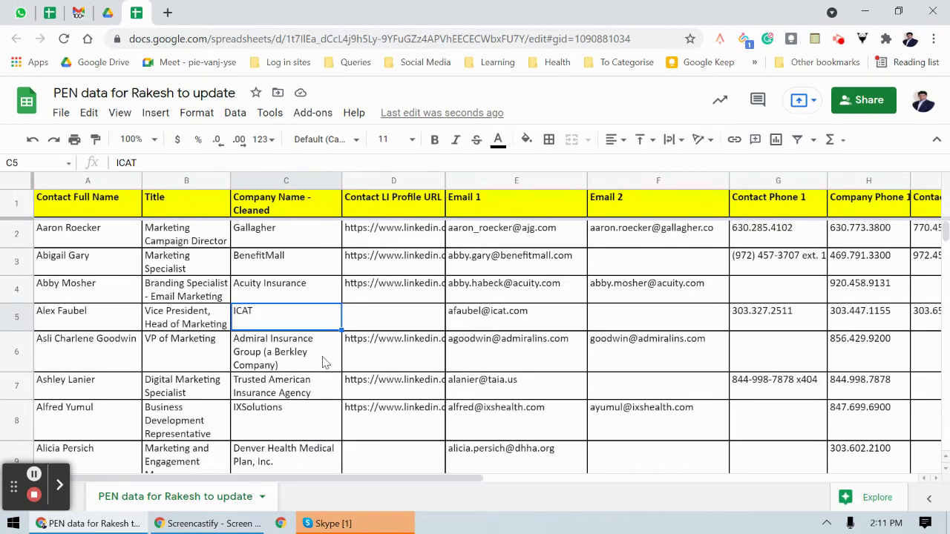
scroll(323, 362, down, 5)
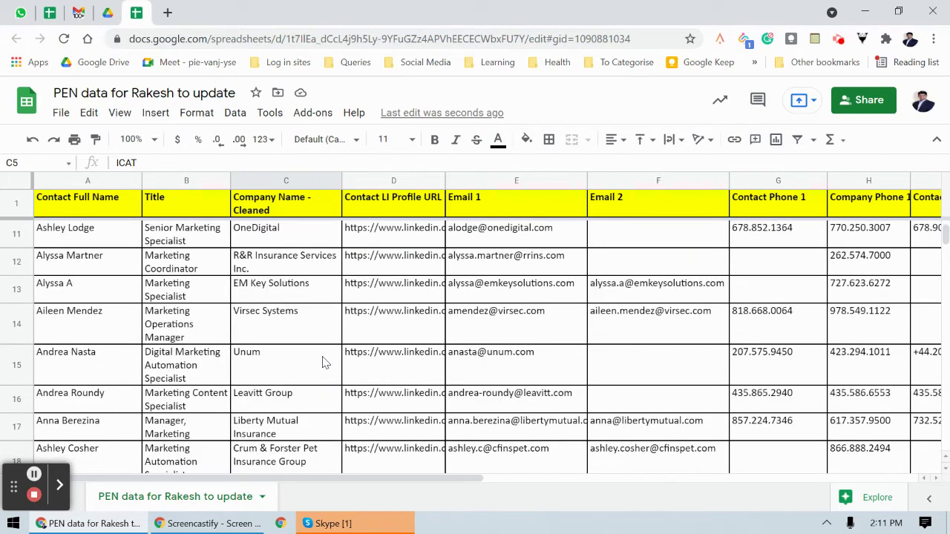
scroll(323, 362, up, 5)
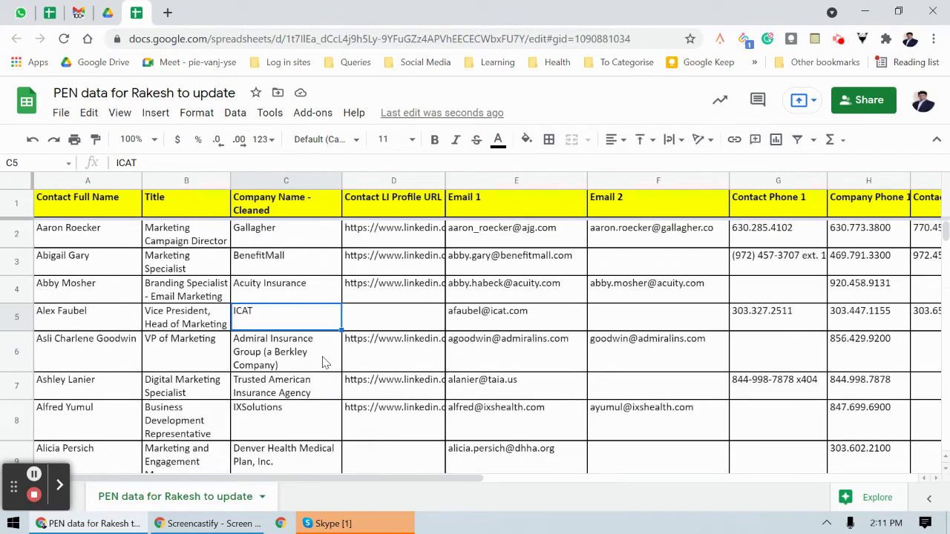
Try horizontal centre alignment on the whole sheet, and set it back to left alignment.
click(16, 181)
click(615, 140)
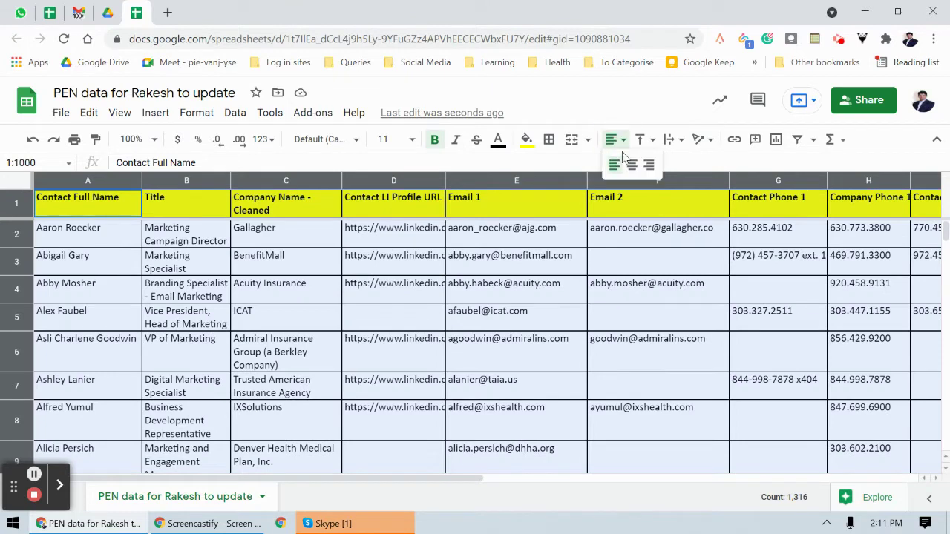
click(631, 166)
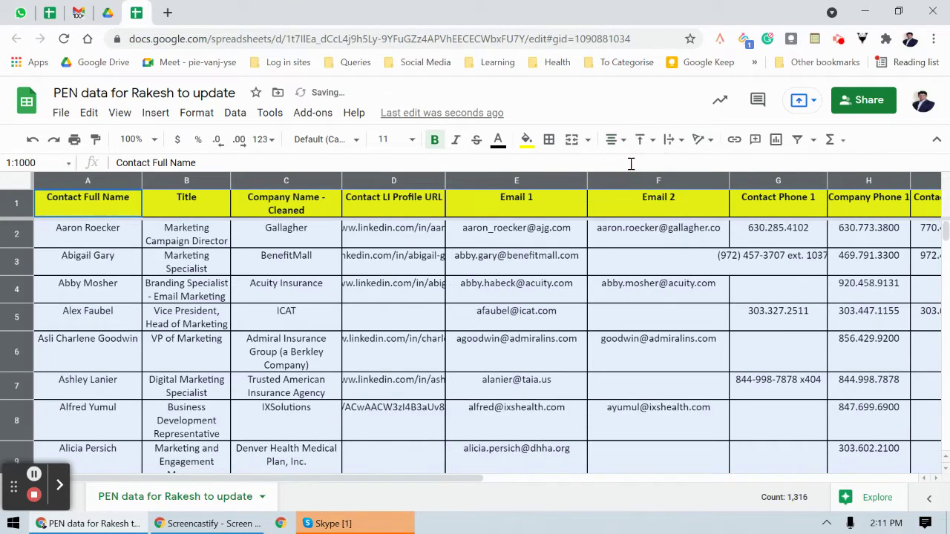
click(615, 139)
click(617, 165)
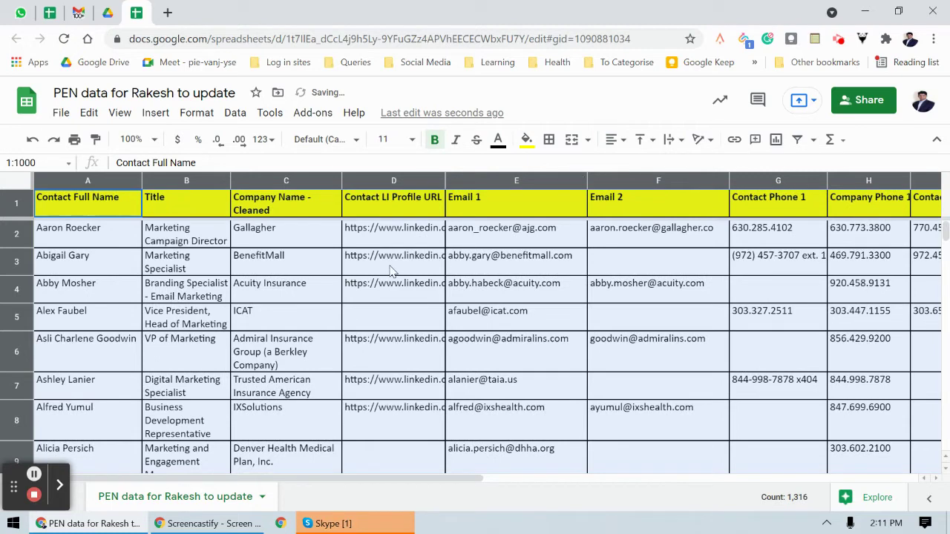
Narrow the Email 1 and Email 2 columns slightly to tighten them around their addresses.
click(566, 264)
drag(587, 181, 577, 181)
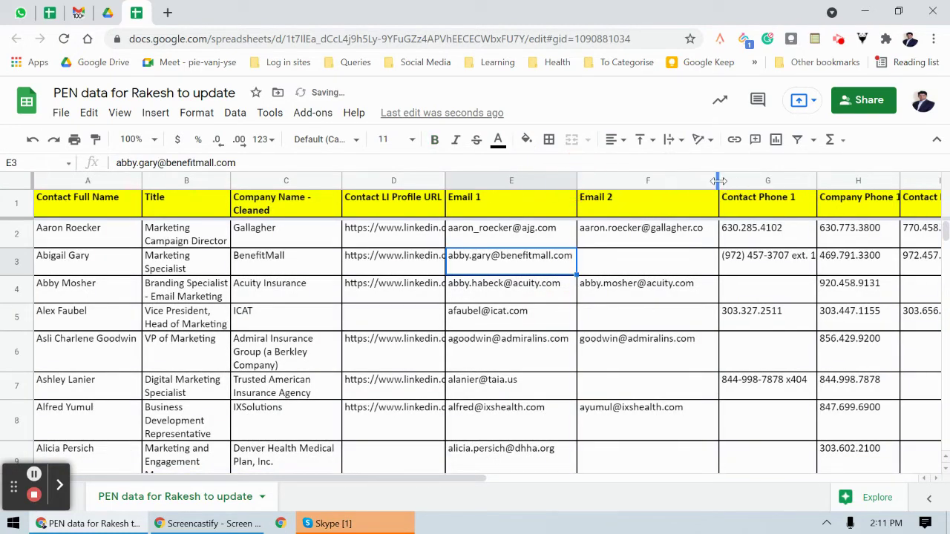
drag(718, 181, 695, 180)
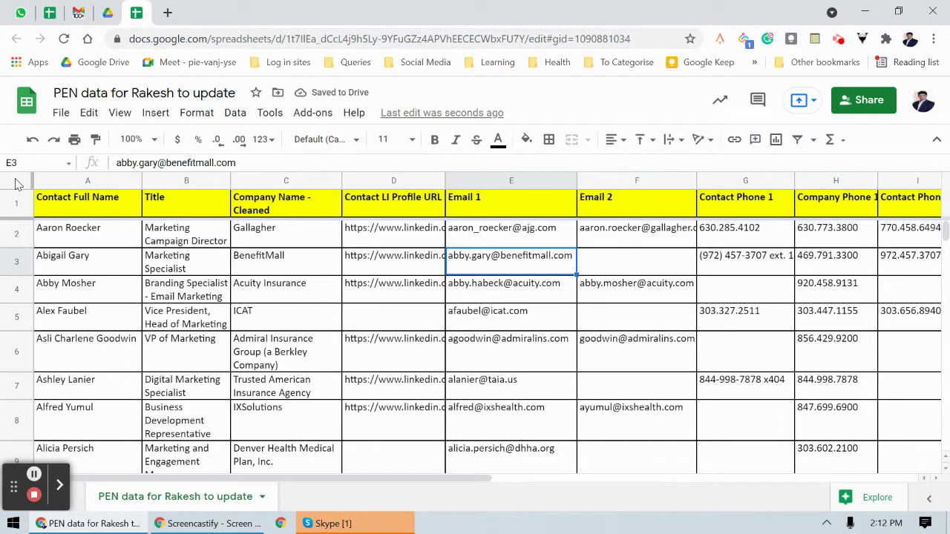
click(17, 183)
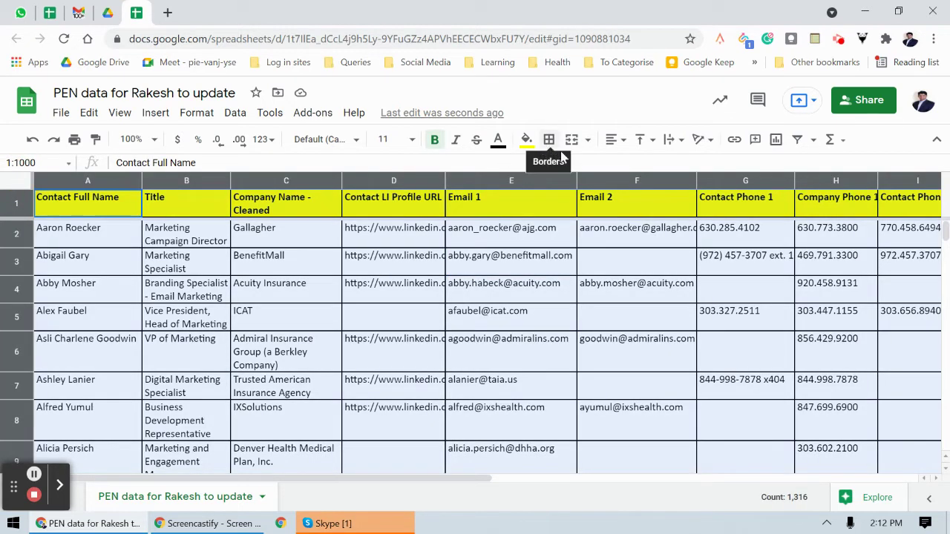
click(677, 140)
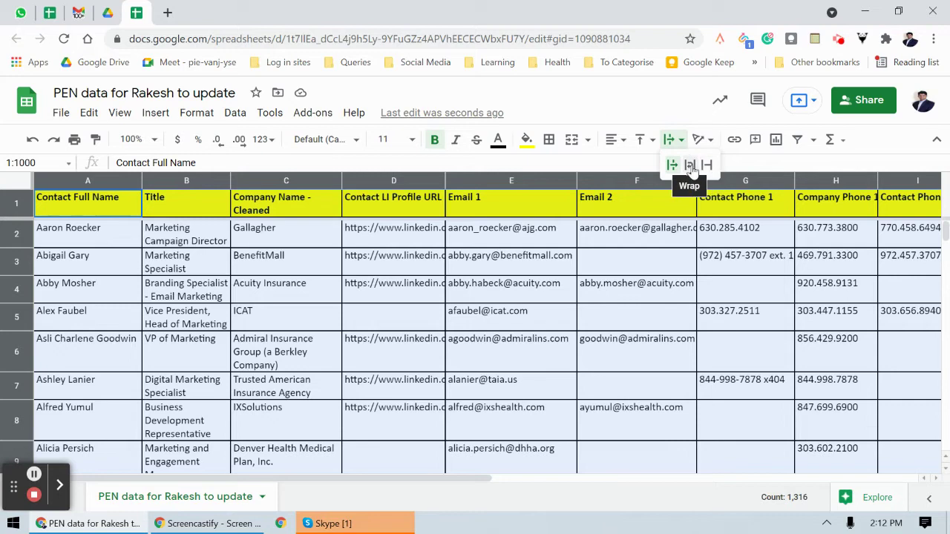
click(462, 198)
click(3, 202)
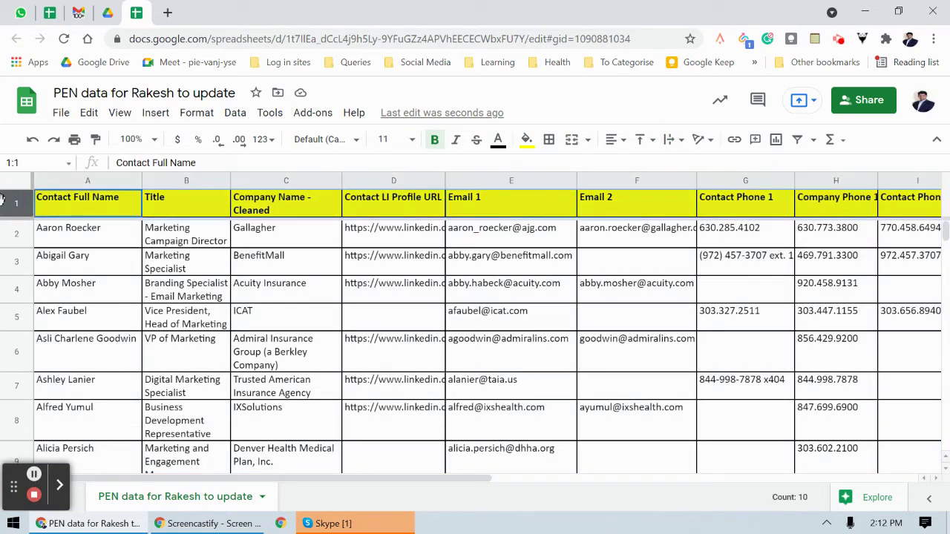
click(119, 112)
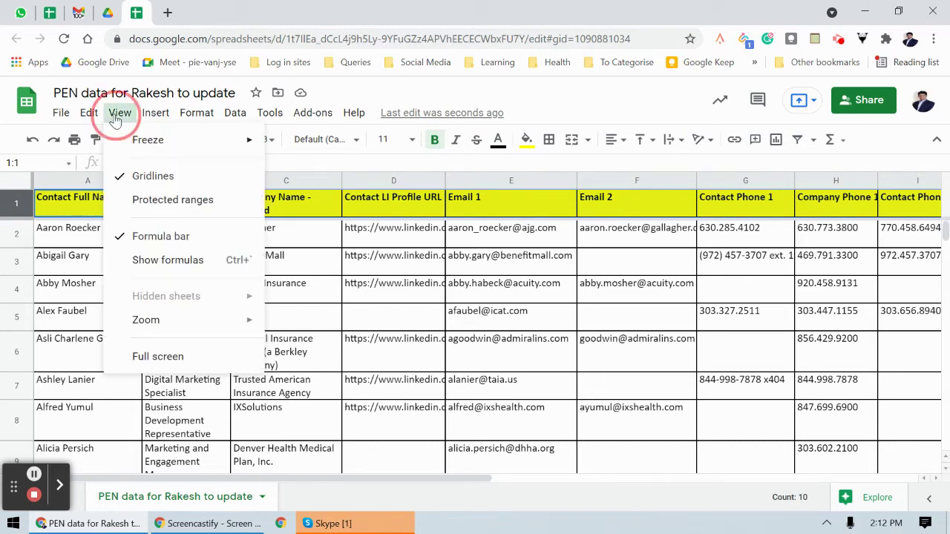
mouse_move(135, 140)
click(529, 315)
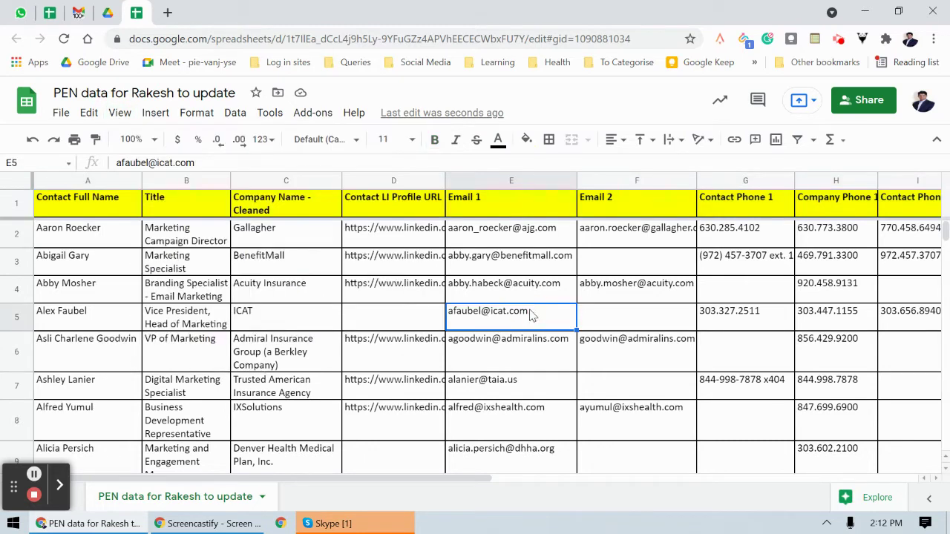
Set text wrapping to Clip for the Email 2 column and look through the rows.
scroll(530, 315, down, 4)
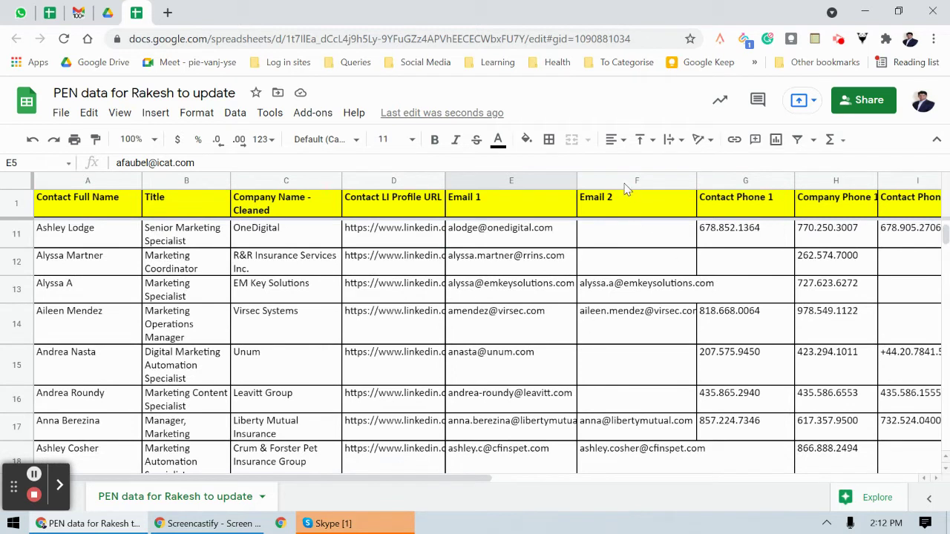
click(622, 181)
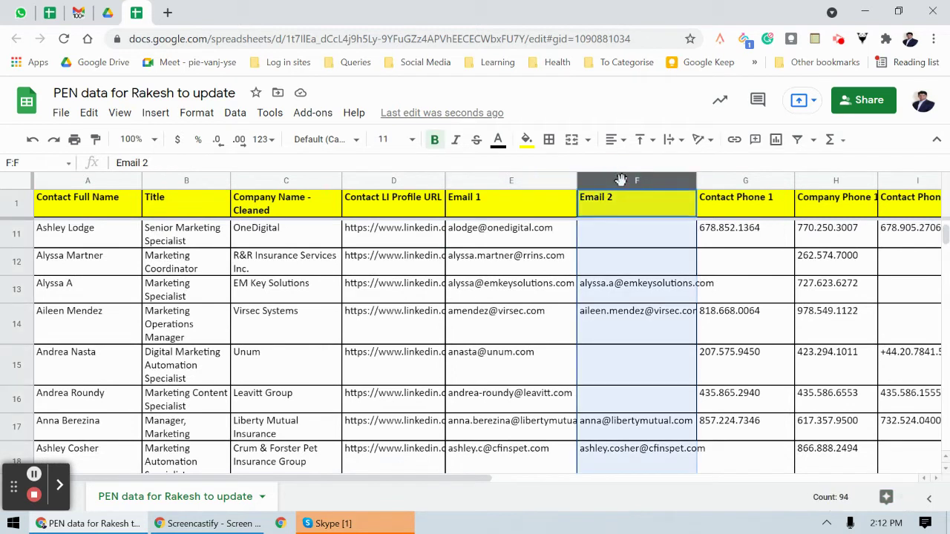
click(673, 140)
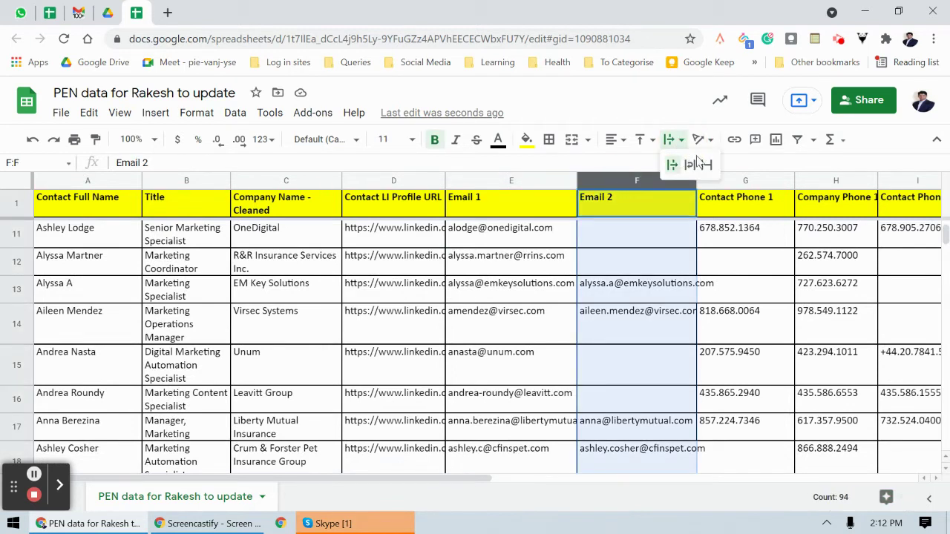
click(706, 166)
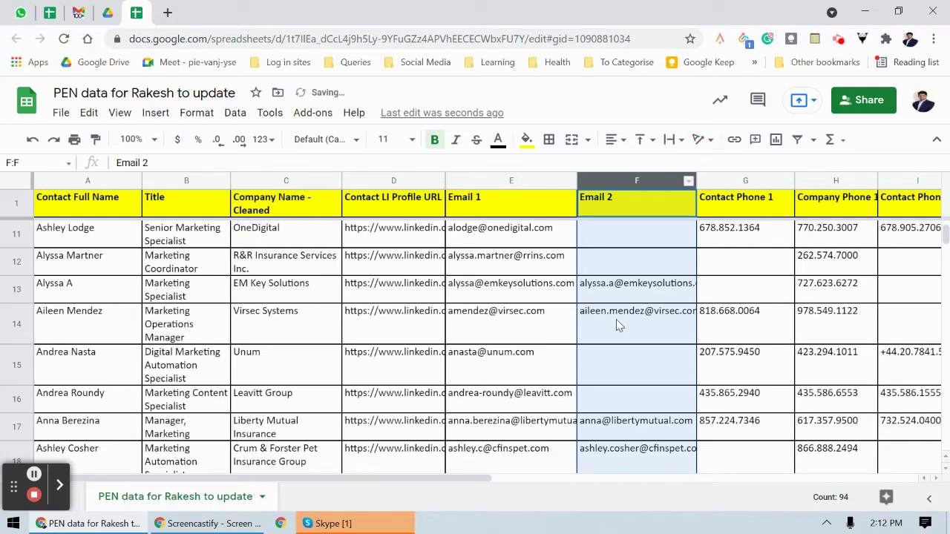
scroll(617, 319, down, 3)
scroll(618, 325, down, 3)
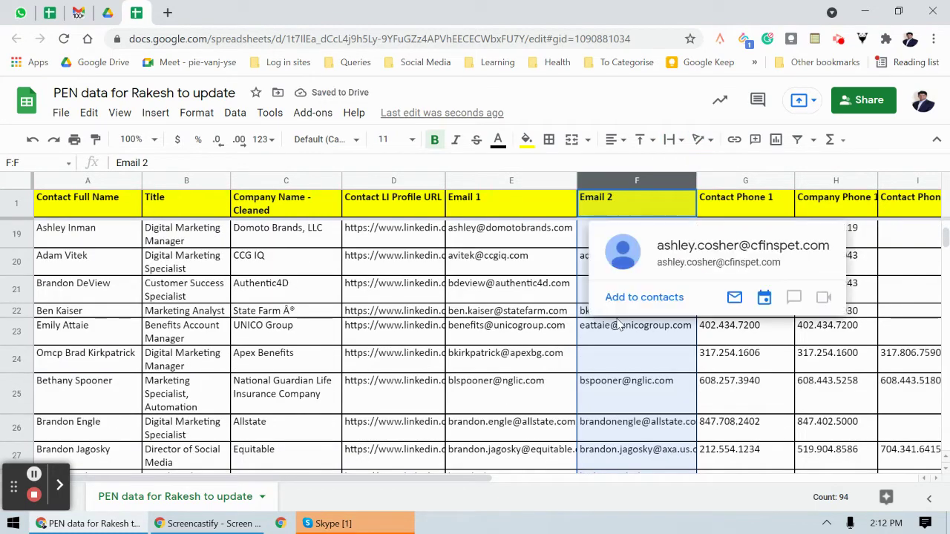
scroll(522, 353, down, 15)
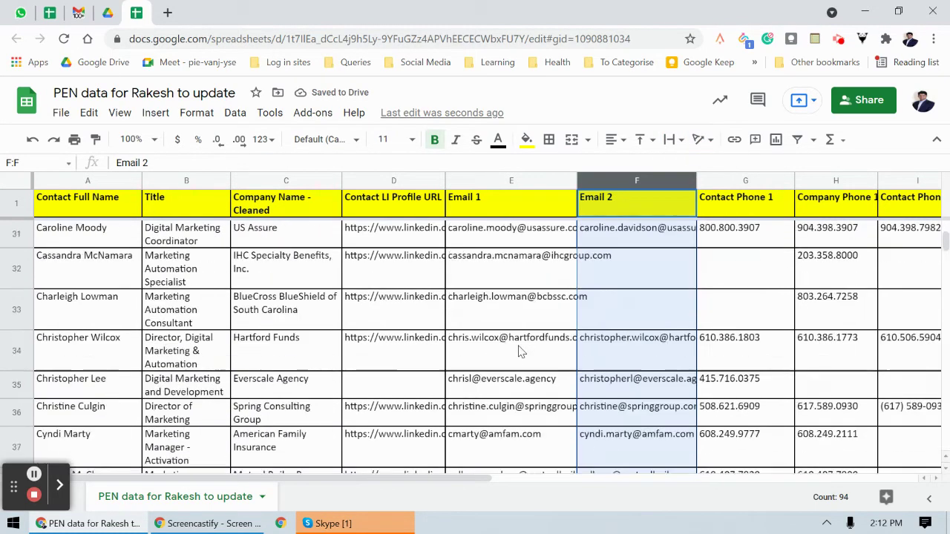
scroll(522, 354, up, 20)
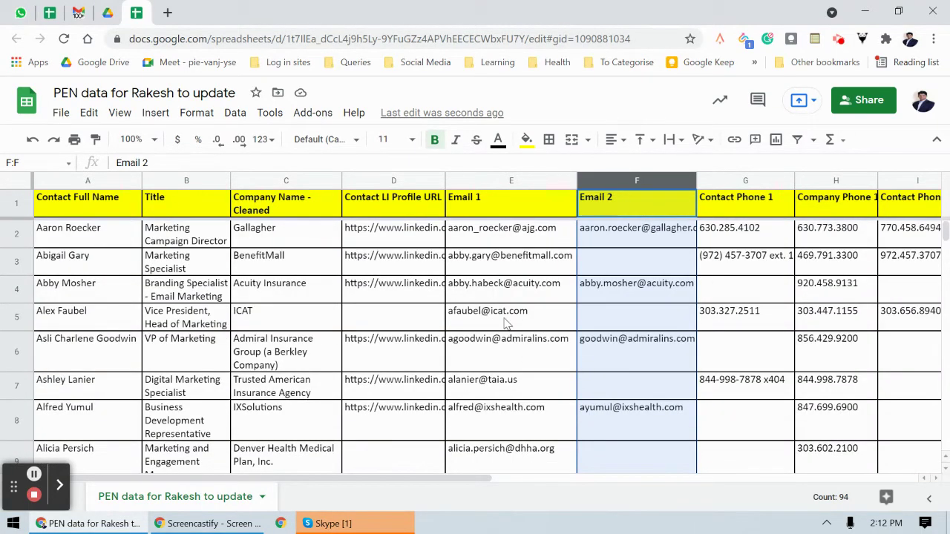
Change the fill colour of the header row to cyan.
click(505, 323)
click(16, 203)
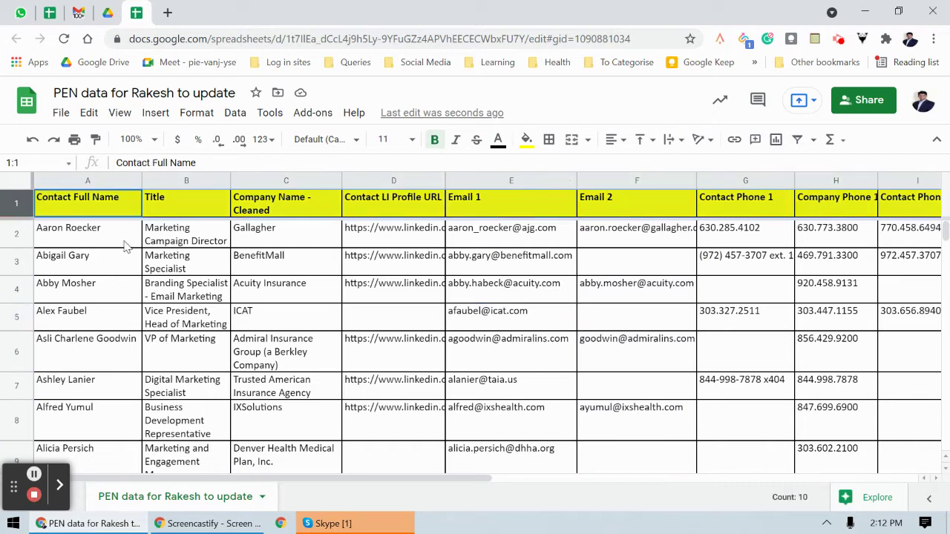
click(527, 139)
click(607, 213)
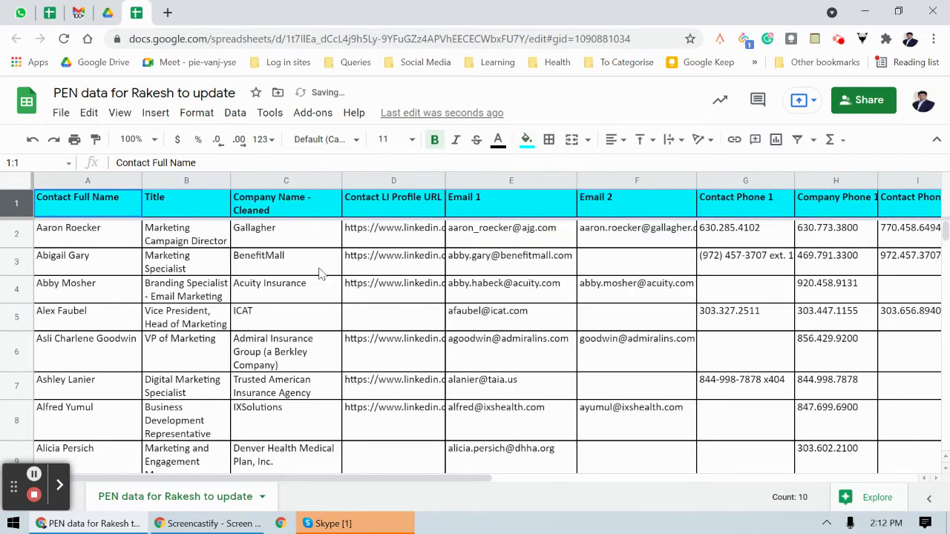
click(297, 234)
click(338, 180)
right_click(299, 231)
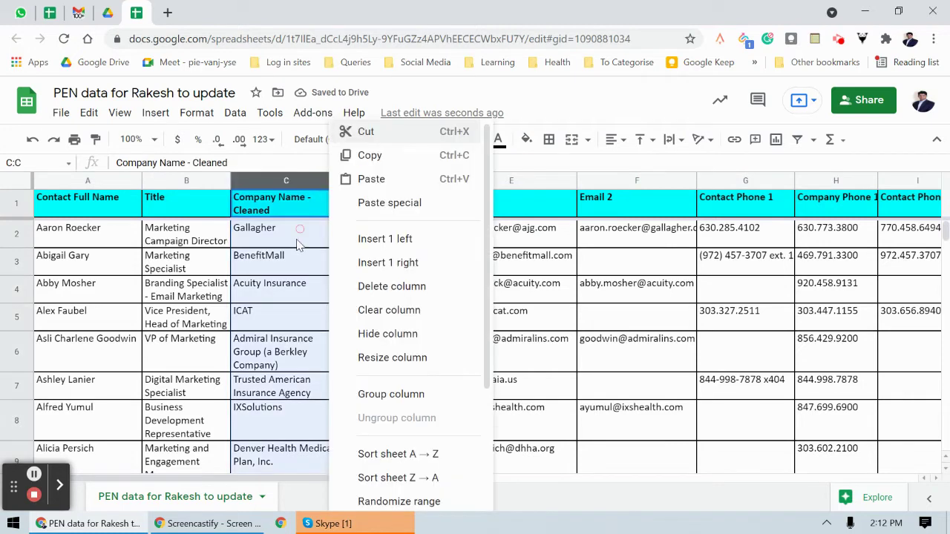
click(297, 244)
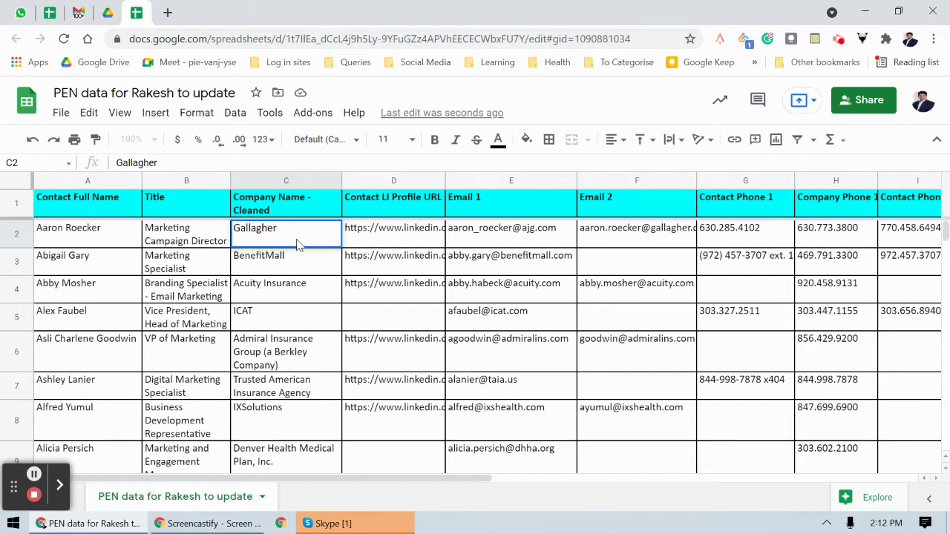
double_click(296, 243)
Set text wrapping to Clip for the whole sheet and check a shortened Title cell.
click(17, 185)
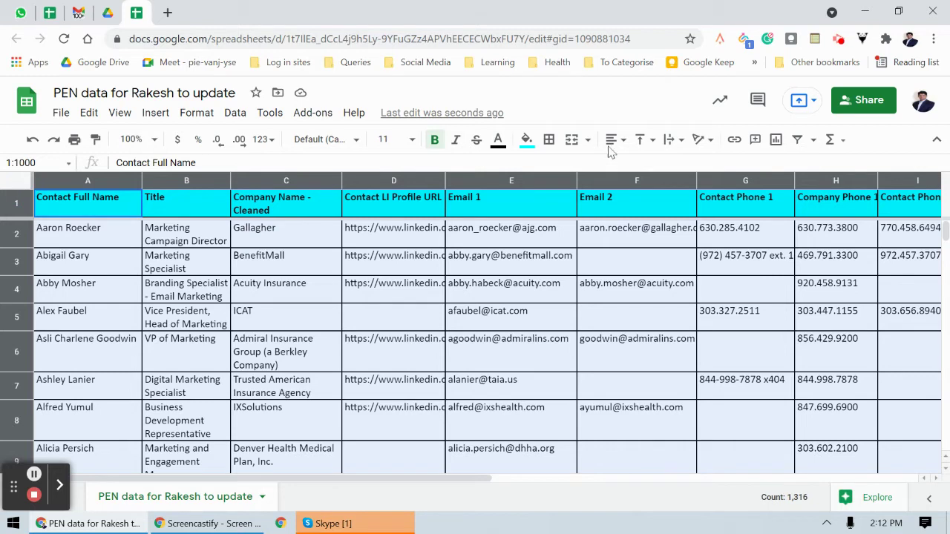
click(672, 140)
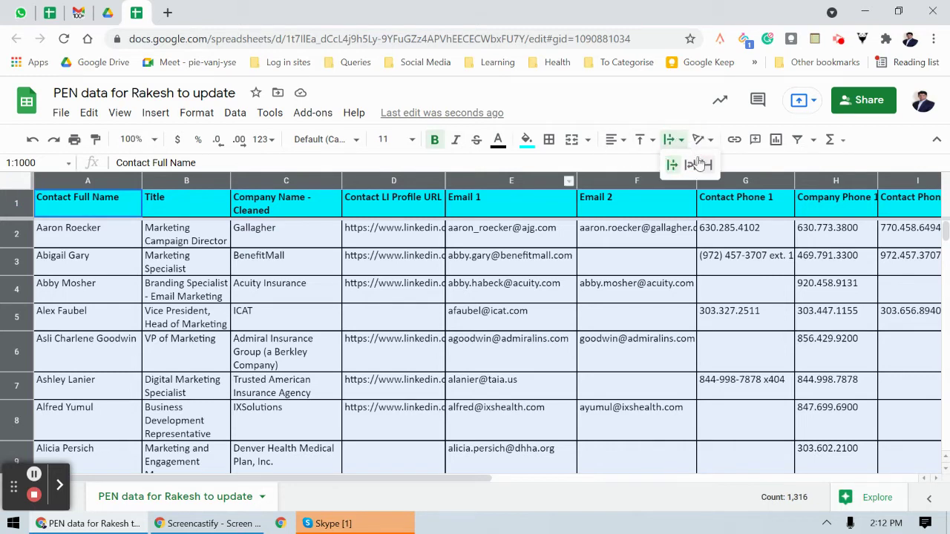
click(709, 164)
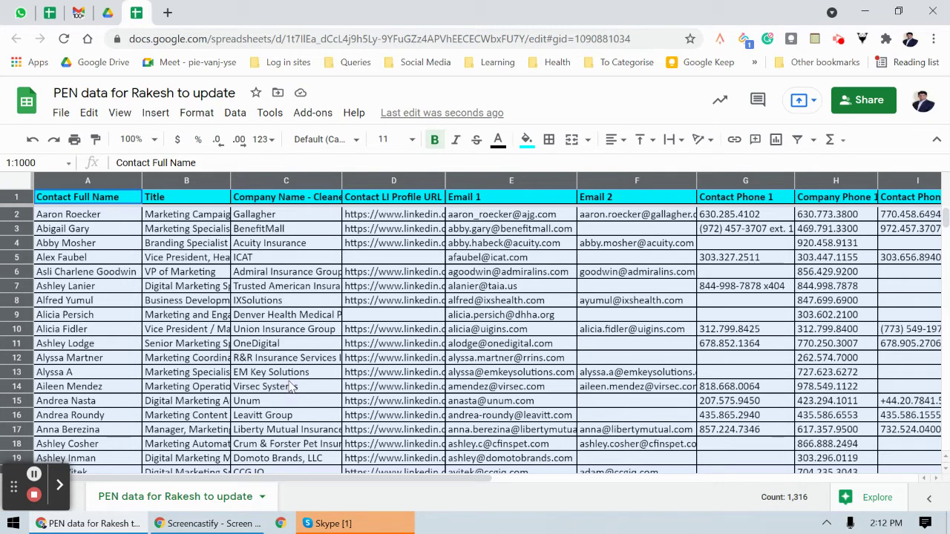
click(199, 259)
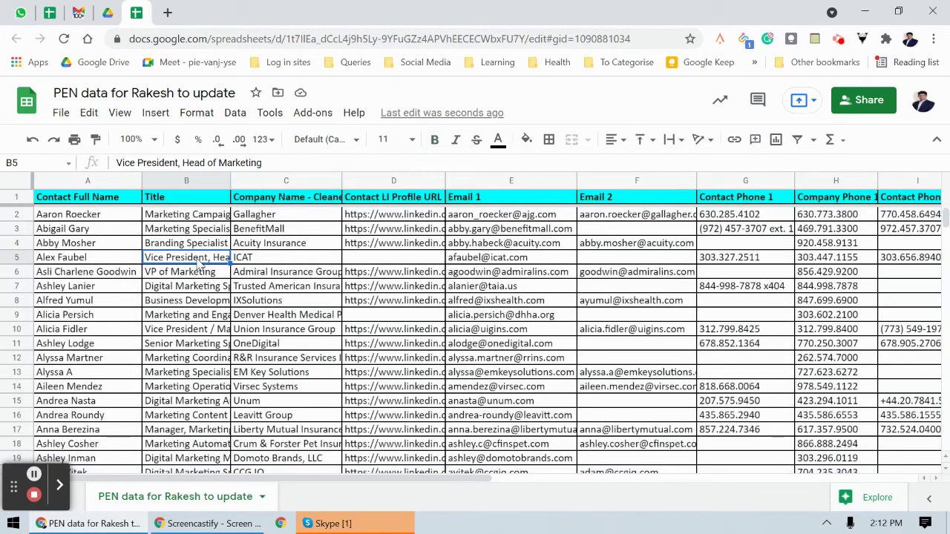
Set text wrapping to Wrap for the whole sheet.
click(13, 184)
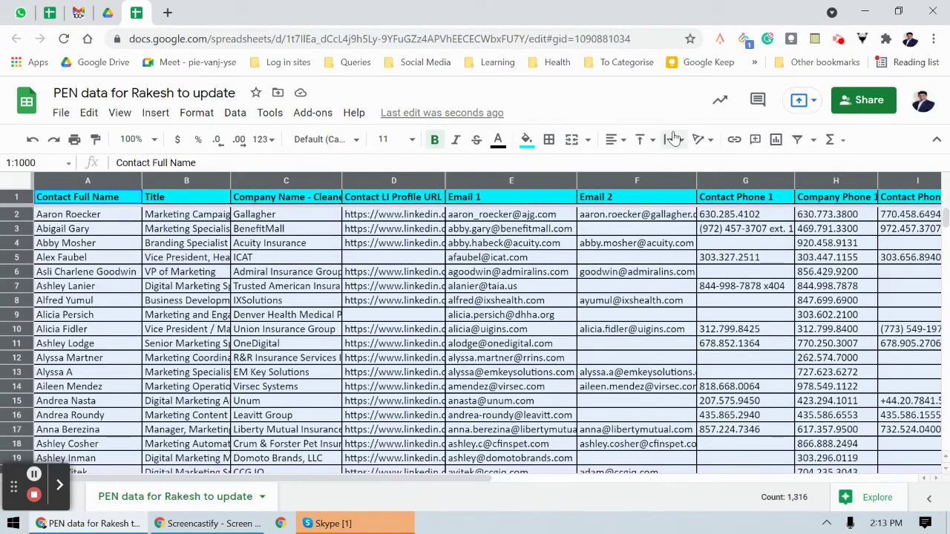
click(672, 140)
click(690, 166)
click(690, 164)
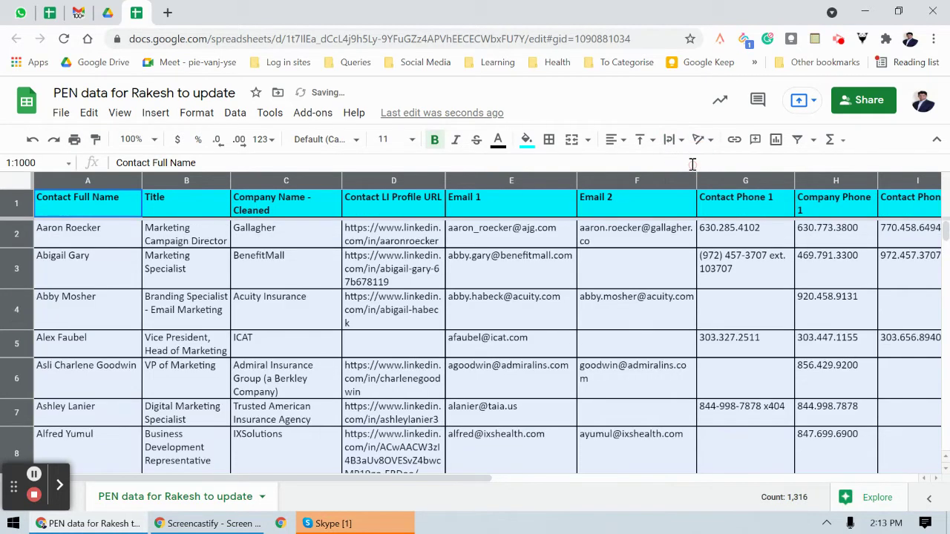
Set text wrapping back to Clip for the Contact LI Profile URL column only.
click(395, 180)
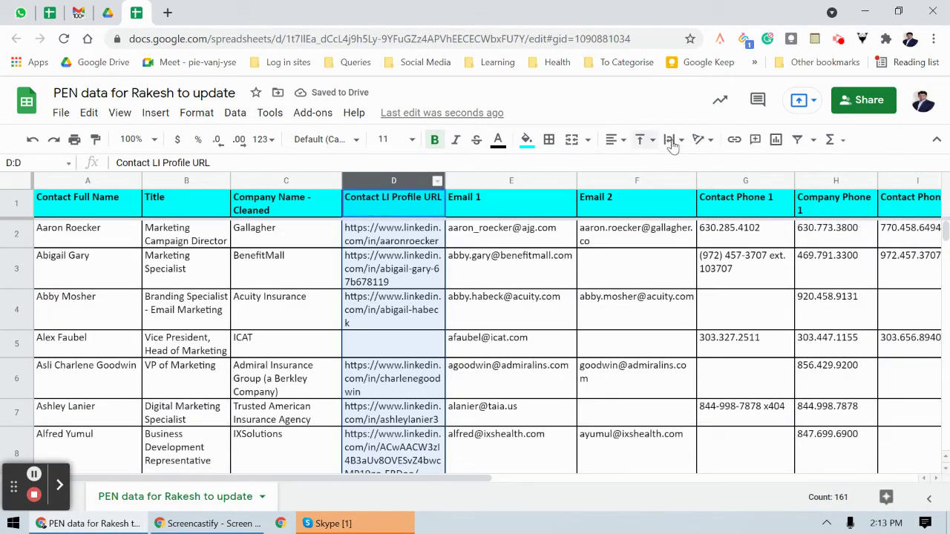
click(698, 139)
click(708, 165)
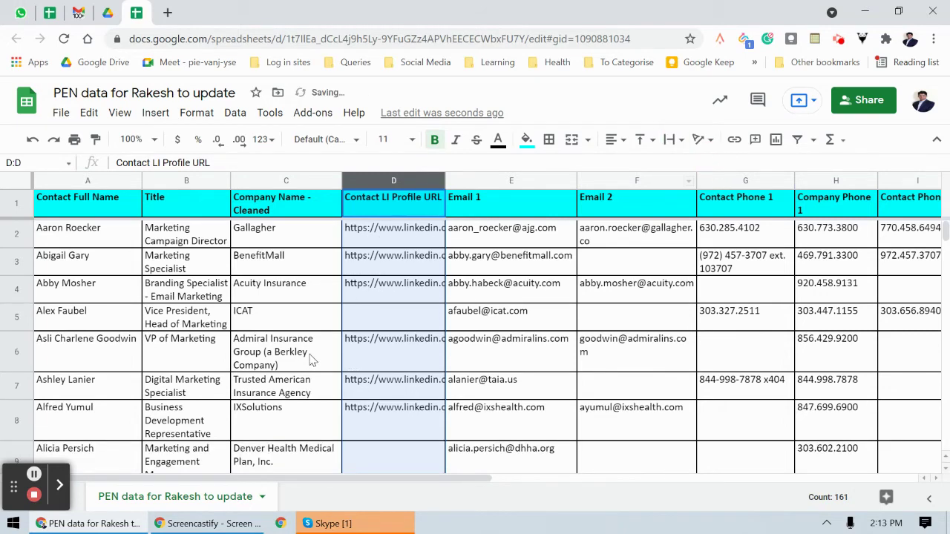
click(432, 300)
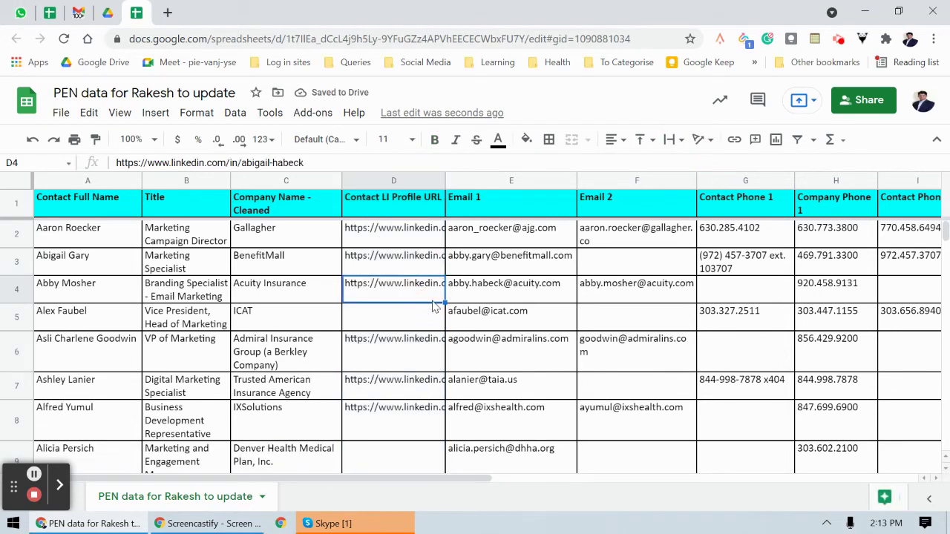